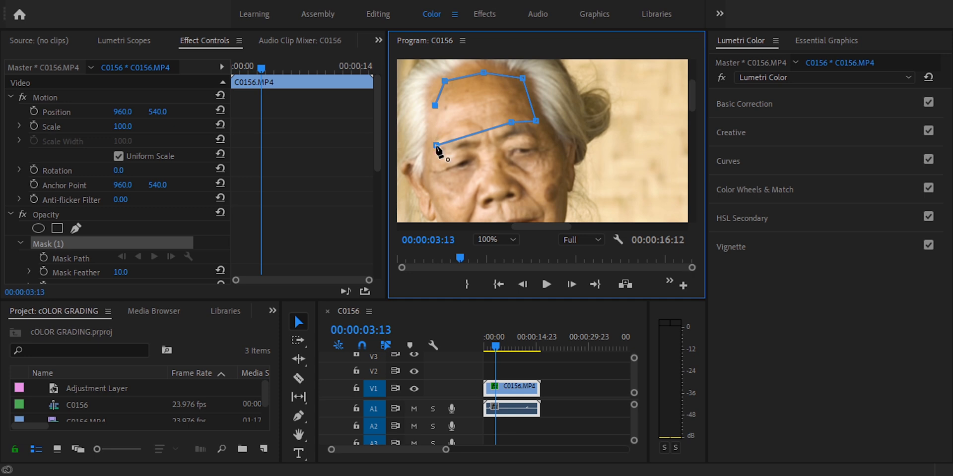
Raise the Basic Correction Tint to 20.7 while checking the masked forehead on the vectorscope in Lumetri Scopes
{"action": "left_click", "coordinate": [138, 44]}
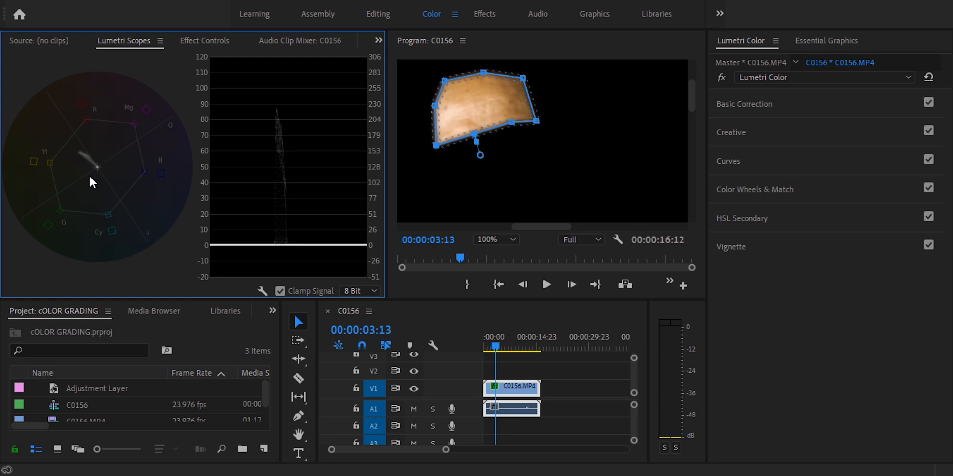
{"action": "left_click", "coordinate": [748, 104]}
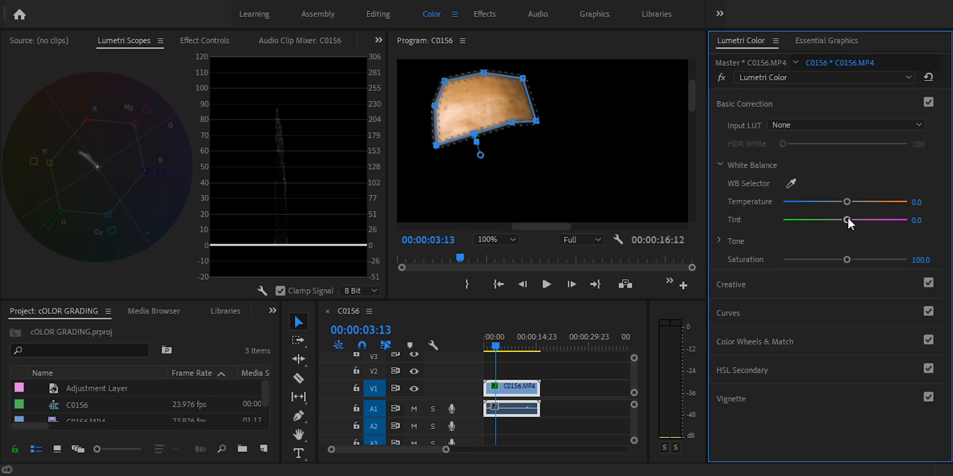
{"action": "left_click_drag", "start_coordinate": [846, 221], "coordinate": [858, 228]}
{"action": "left_click", "coordinate": [861, 220]}
{"action": "left_click_drag", "start_coordinate": [860, 220], "coordinate": [858, 220]}
Disable the clip's Opacity effect and compare the full picture with Basic Correction switched off and on
{"action": "left_click", "coordinate": [201, 40]}
{"action": "scroll", "coordinate": [23, 234], "scroll_direction": "down", "scroll_amount": 2}
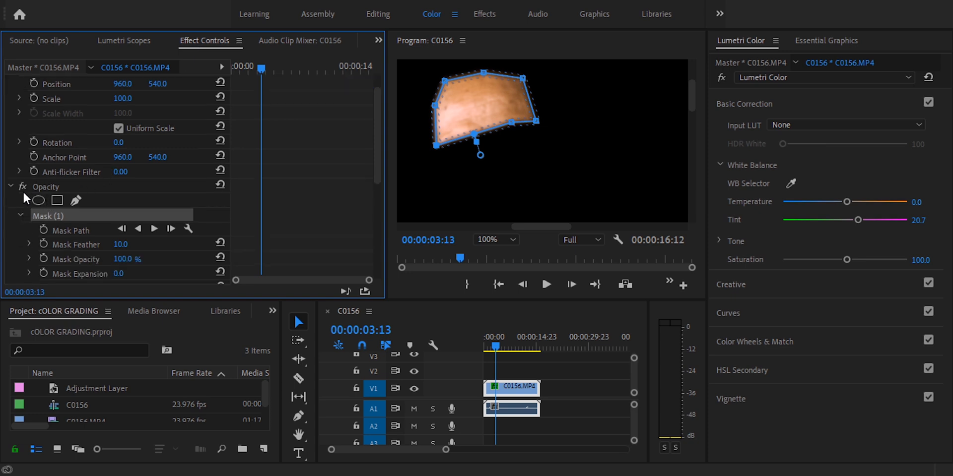
{"action": "left_click", "coordinate": [21, 187]}
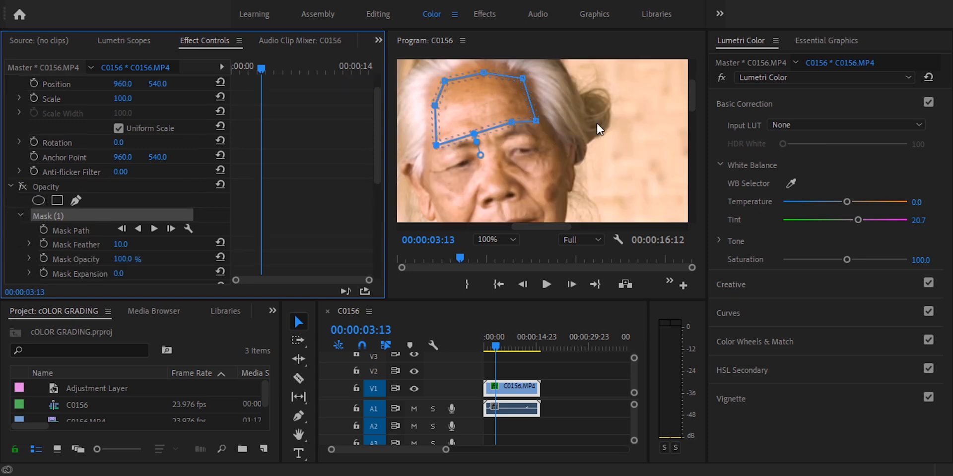
{"action": "left_click", "coordinate": [928, 103]}
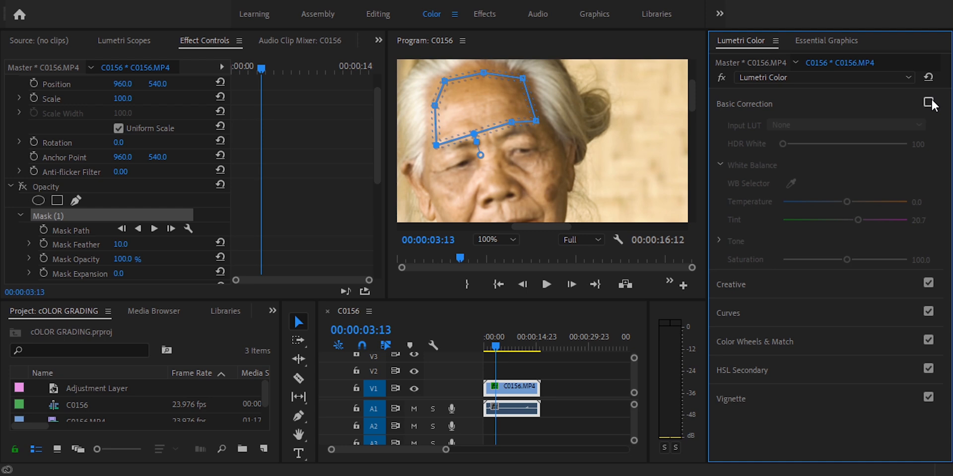
{"action": "left_click", "coordinate": [928, 103]}
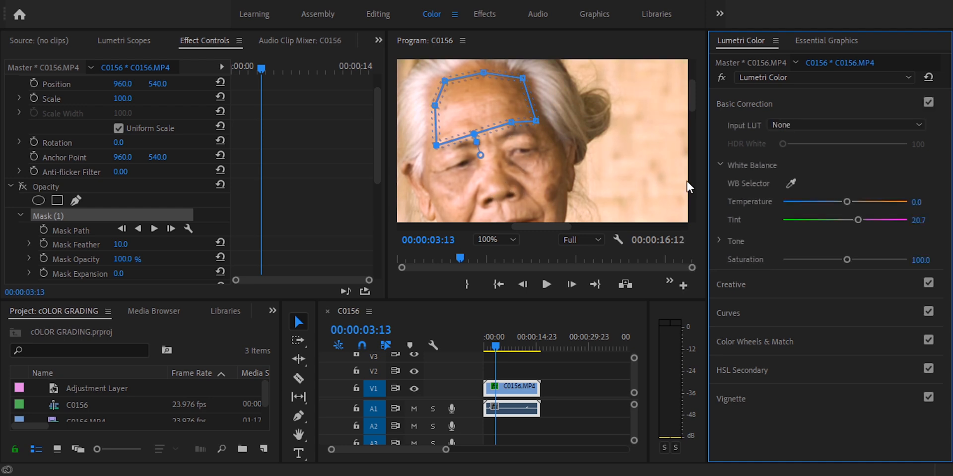
Try Tint values such as 18.4 and 38.5 against the Lumetri Scopes, and reset Tint to 0
{"action": "left_click", "coordinate": [124, 41]}
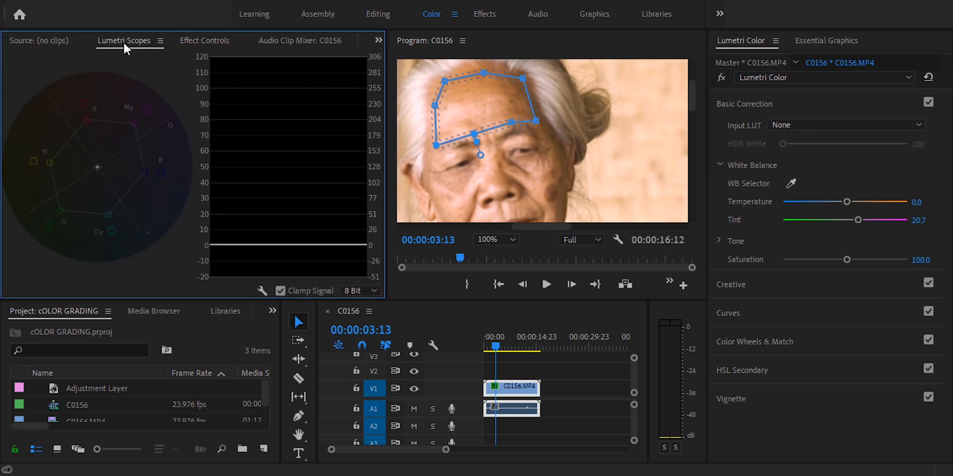
{"action": "double_click", "coordinate": [857, 219]}
{"action": "left_click_drag", "start_coordinate": [848, 219], "coordinate": [855, 219]}
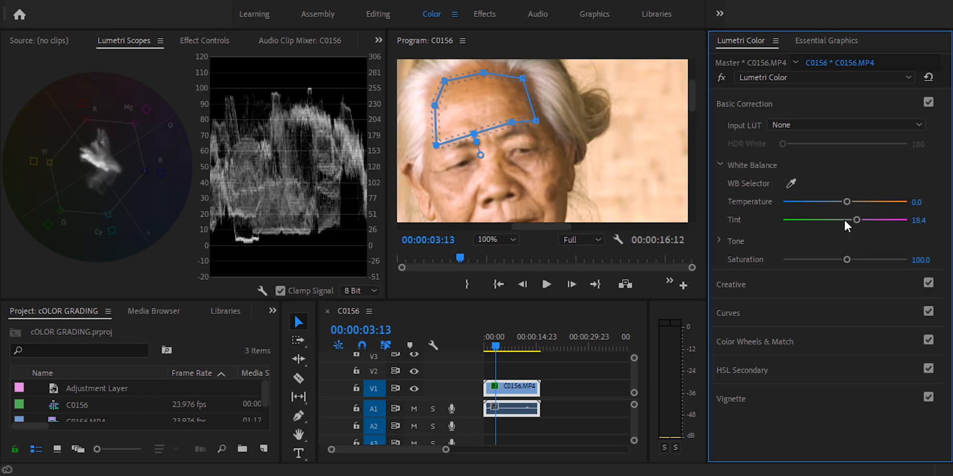
{"action": "mouse_move", "coordinate": [856, 217]}
{"action": "left_mouse_down"}
{"action": "mouse_move", "coordinate": [842, 219]}
{"action": "mouse_move", "coordinate": [939, 233]}
{"action": "mouse_move", "coordinate": [852, 224]}
{"action": "left_mouse_up"}
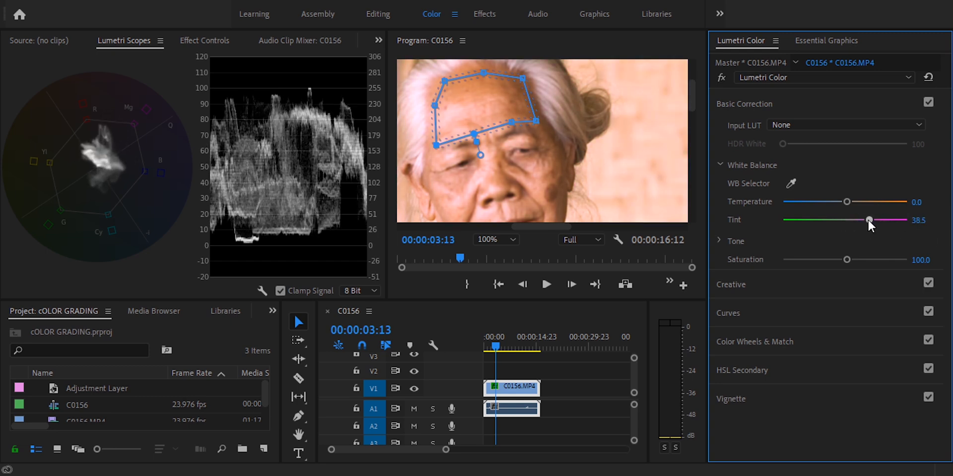
{"action": "double_click", "coordinate": [858, 219]}
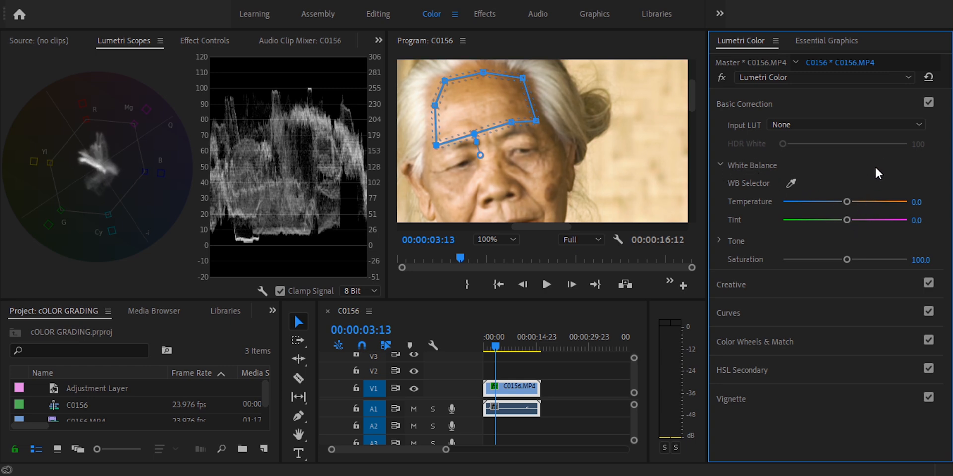
Expand RGB Curves in the Curves section and examine the white, red, green and blue channel curves
{"action": "left_click", "coordinate": [833, 102]}
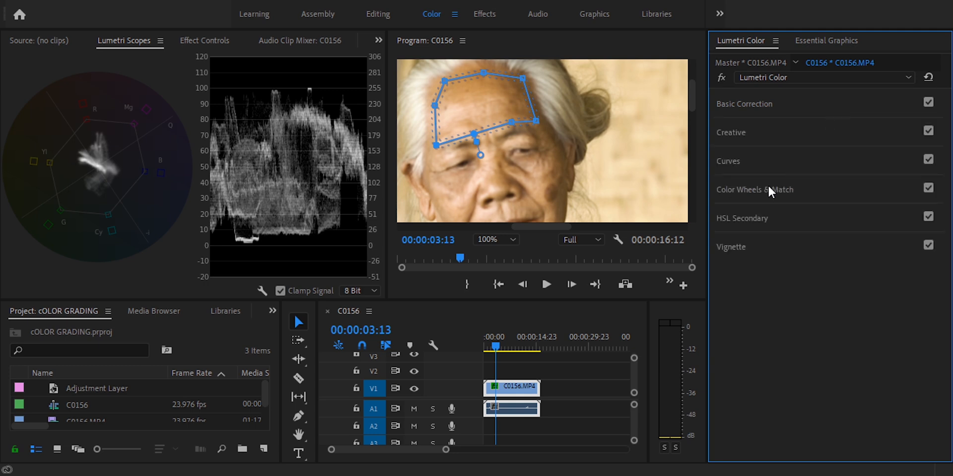
{"action": "left_click", "coordinate": [748, 161]}
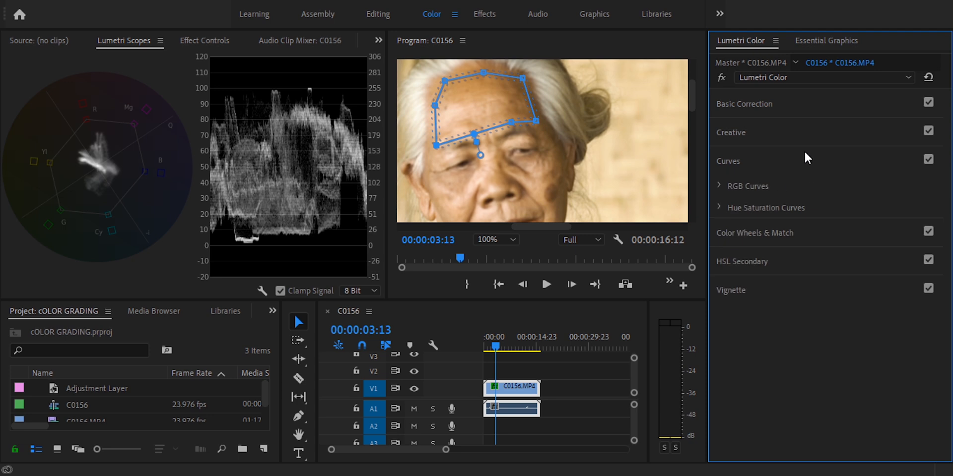
{"action": "left_click", "coordinate": [718, 186]}
{"action": "left_click", "coordinate": [799, 245]}
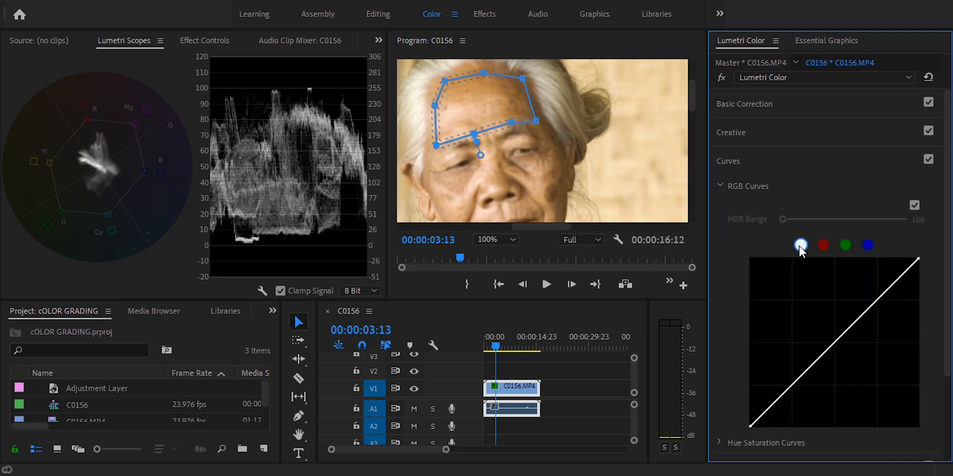
{"action": "left_click", "coordinate": [823, 245]}
{"action": "left_click", "coordinate": [845, 246]}
{"action": "left_click", "coordinate": [867, 245]}
{"action": "left_click", "coordinate": [801, 245]}
Try a slightly lowered green curve midpoint with the forehead mask enabled for the Lumetri Scopes, and remove the curve point
{"action": "left_click", "coordinate": [846, 245]}
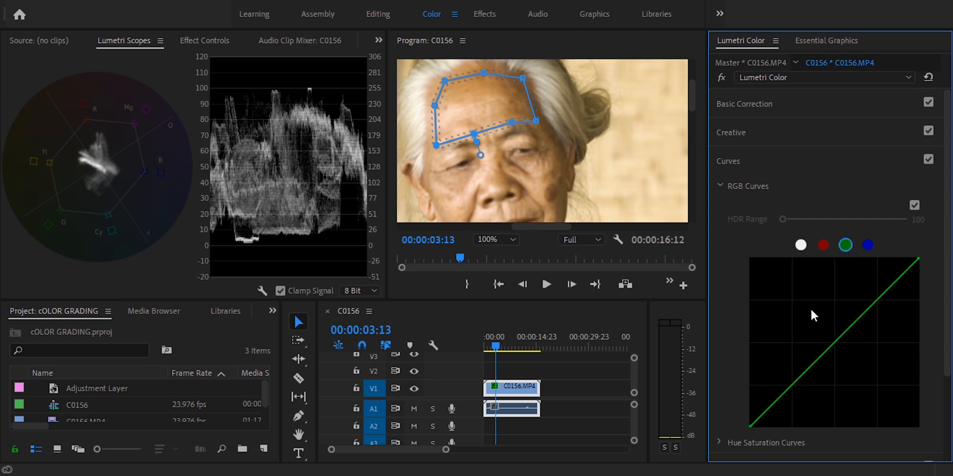
{"action": "left_click_drag", "start_coordinate": [840, 338], "coordinate": [840, 344]}
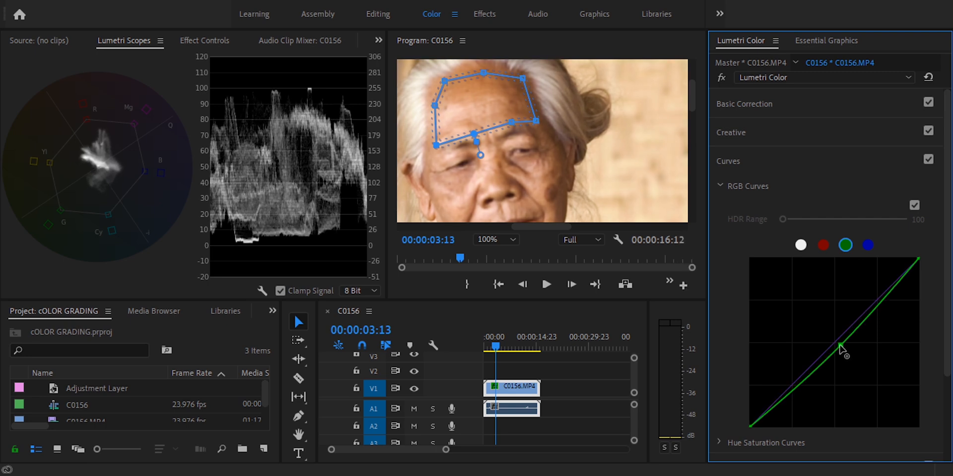
{"action": "left_click", "coordinate": [190, 38]}
{"action": "left_click", "coordinate": [22, 185]}
{"action": "left_click", "coordinate": [110, 42]}
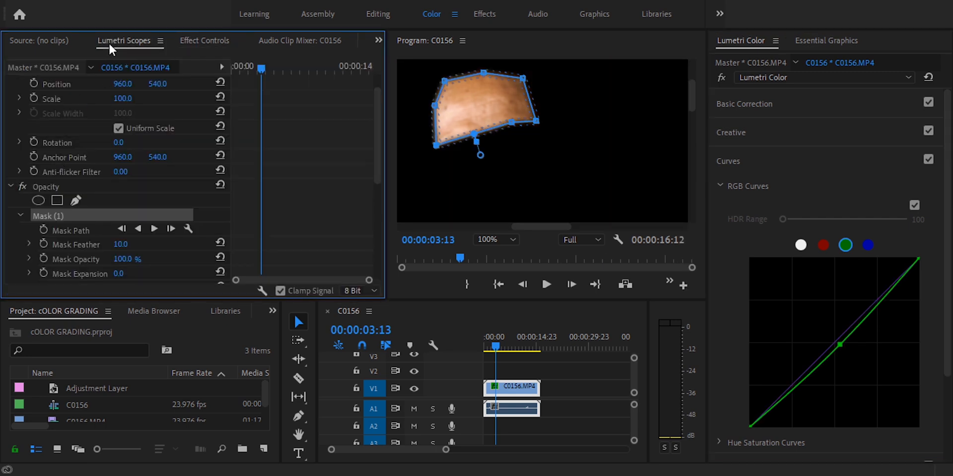
{"action": "left_click", "coordinate": [841, 346], "text": "ctrl"}
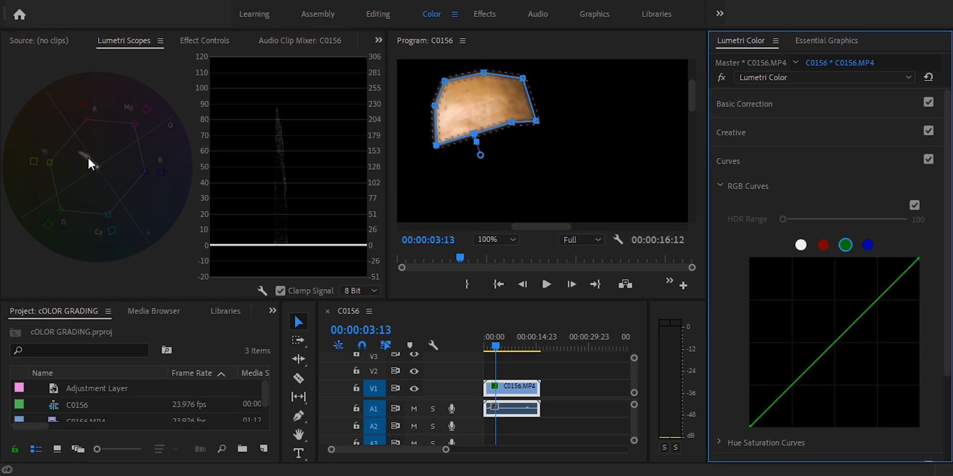
Pull the green curve's midpoint down slightly and review the unmasked picture in a maximized Program monitor
{"action": "left_click_drag", "start_coordinate": [835, 341], "coordinate": [840, 348]}
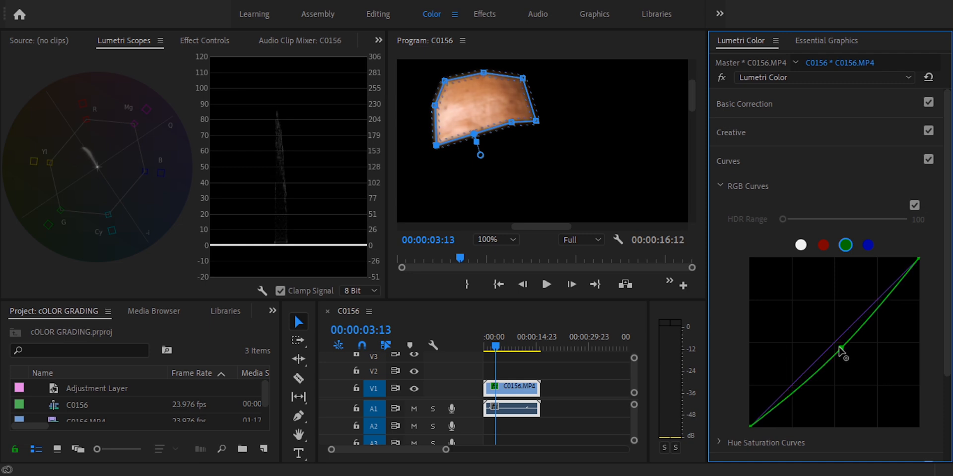
{"action": "left_click", "coordinate": [189, 37]}
{"action": "left_click", "coordinate": [23, 188]}
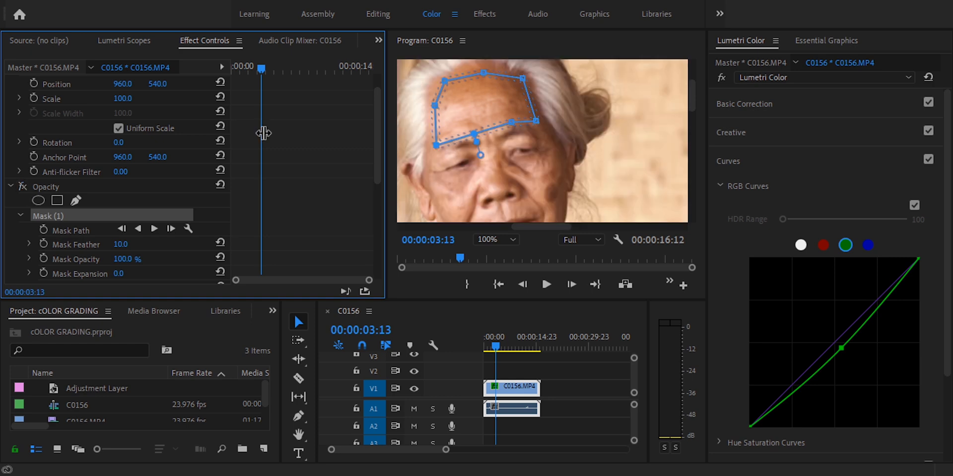
{"action": "key", "text": "grave"}
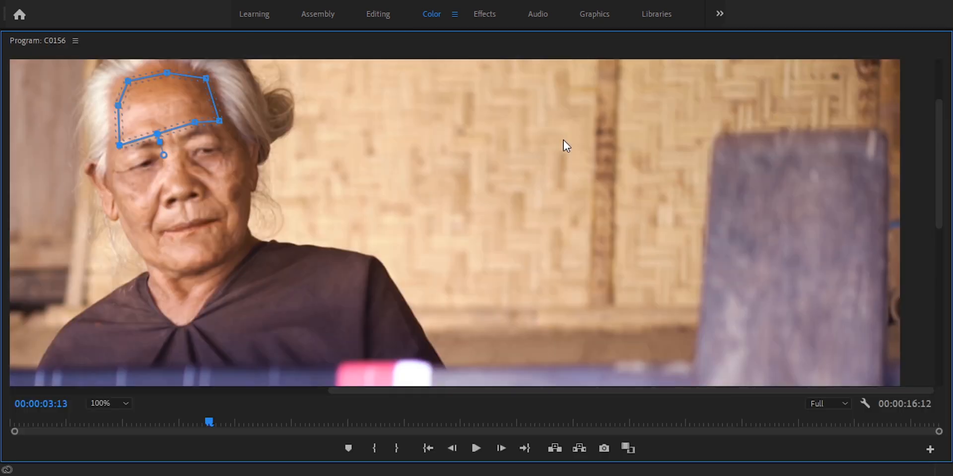
{"action": "key", "text": "grave"}
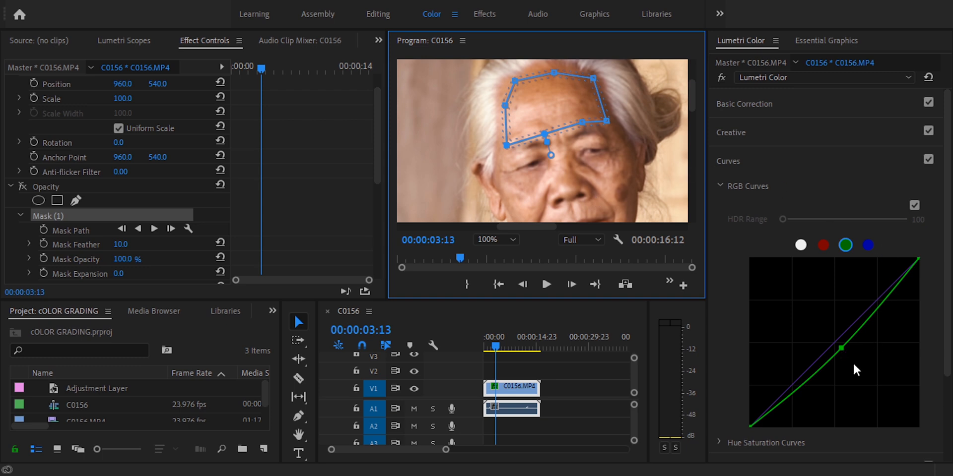
Try pulling the green curve's midpoint further down while viewing the scopes, and delete the point to straighten the curve
{"action": "left_click", "coordinate": [133, 45]}
{"action": "mouse_move", "coordinate": [842, 351]}
{"action": "left_mouse_down"}
{"action": "mouse_move", "coordinate": [836, 346]}
{"action": "mouse_move", "coordinate": [847, 361]}
{"action": "left_mouse_up"}
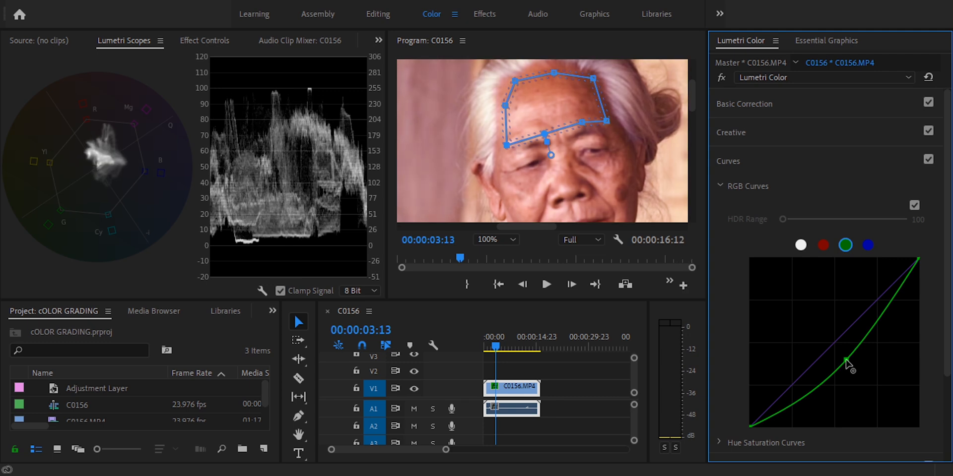
{"action": "left_click", "coordinate": [846, 360], "text": "ctrl"}
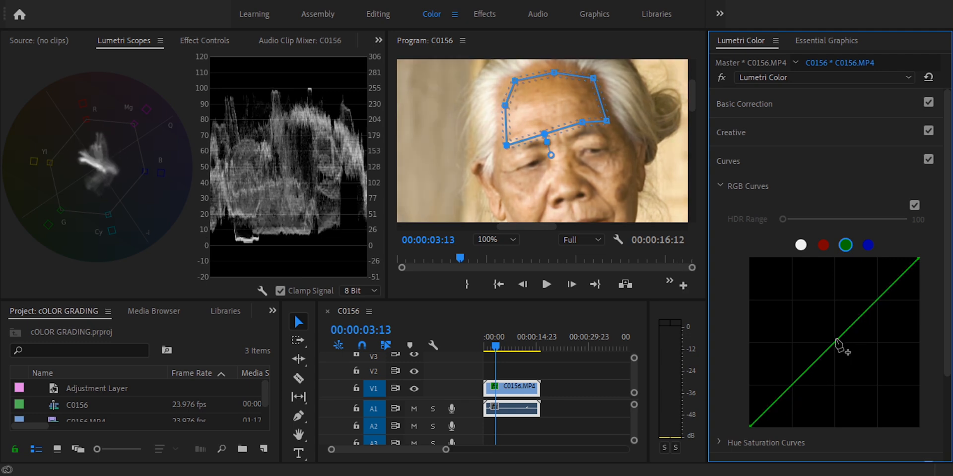
Collapse RGB Curves, expand Hue Saturation Curves, and look over the Hue vs Sat, Hue vs Hue and Hue vs Luma graphs
{"action": "left_click", "coordinate": [719, 187]}
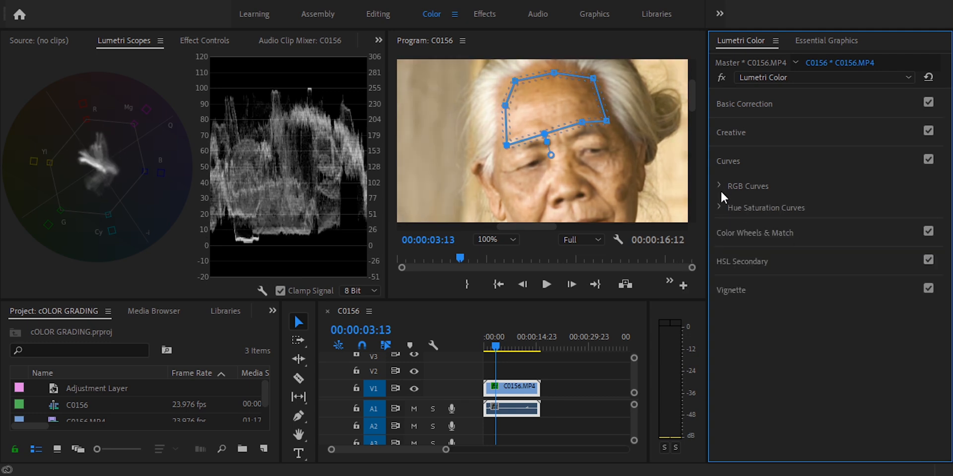
{"action": "left_click", "coordinate": [719, 208]}
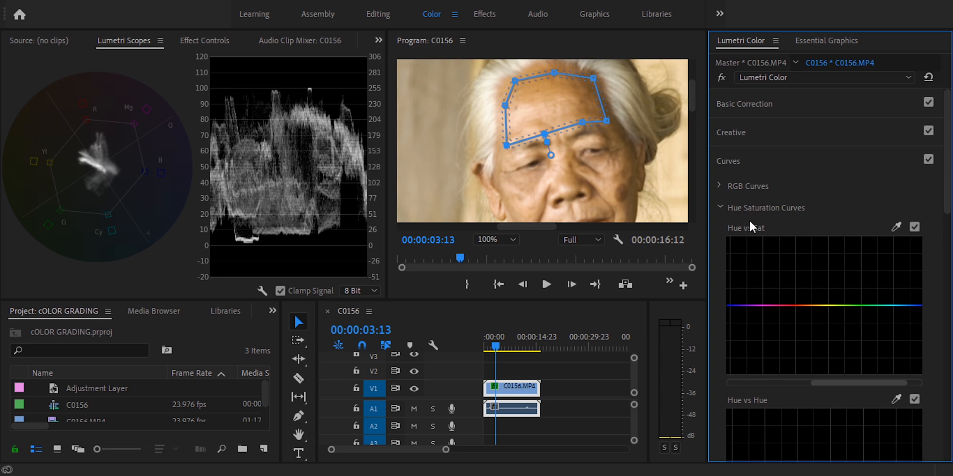
{"action": "scroll", "coordinate": [846, 414], "scroll_direction": "down", "scroll_amount": 5}
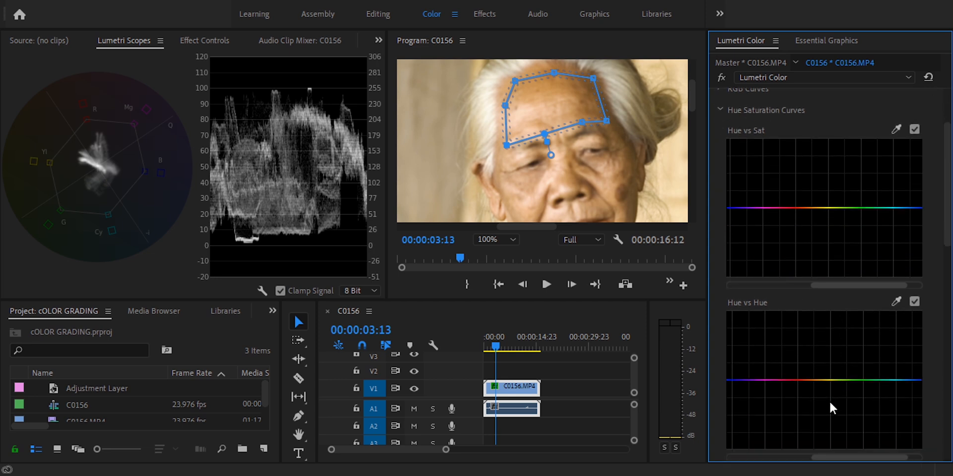
{"action": "scroll", "coordinate": [836, 364], "scroll_direction": "up", "scroll_amount": 3}
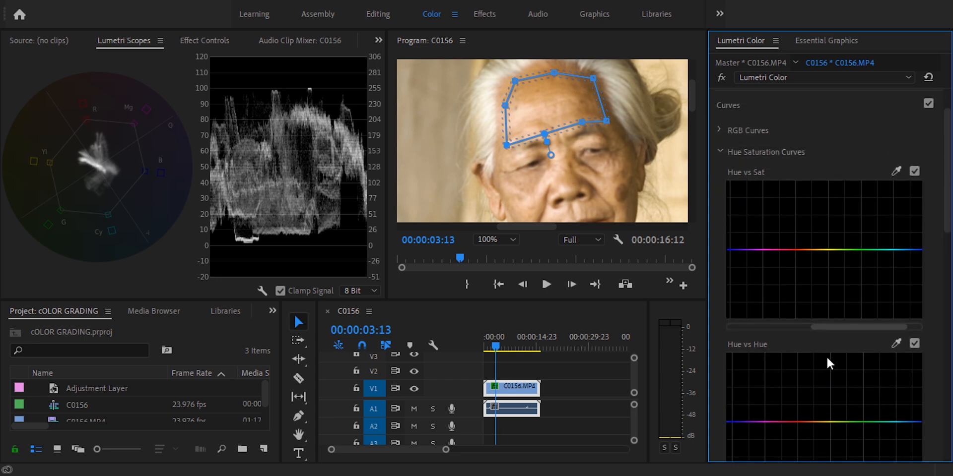
{"action": "scroll", "coordinate": [724, 189], "scroll_direction": "down", "scroll_amount": 1}
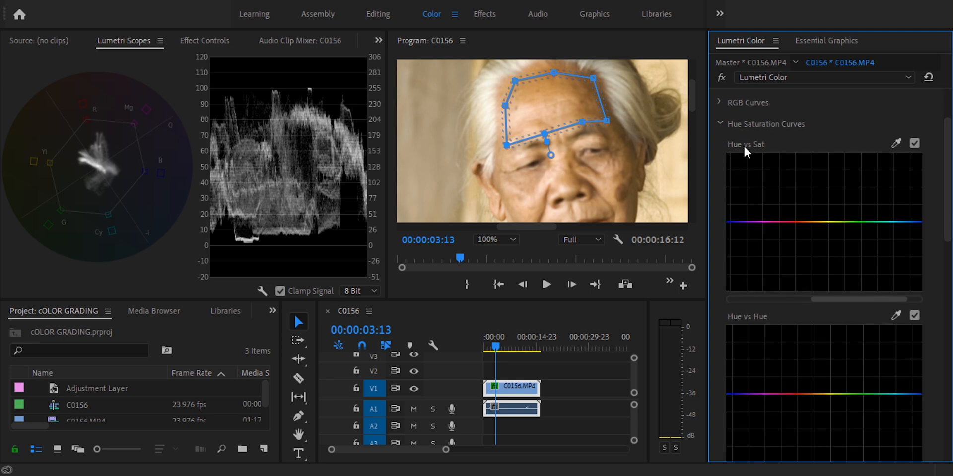
{"action": "scroll", "coordinate": [754, 144], "scroll_direction": "down", "scroll_amount": 4}
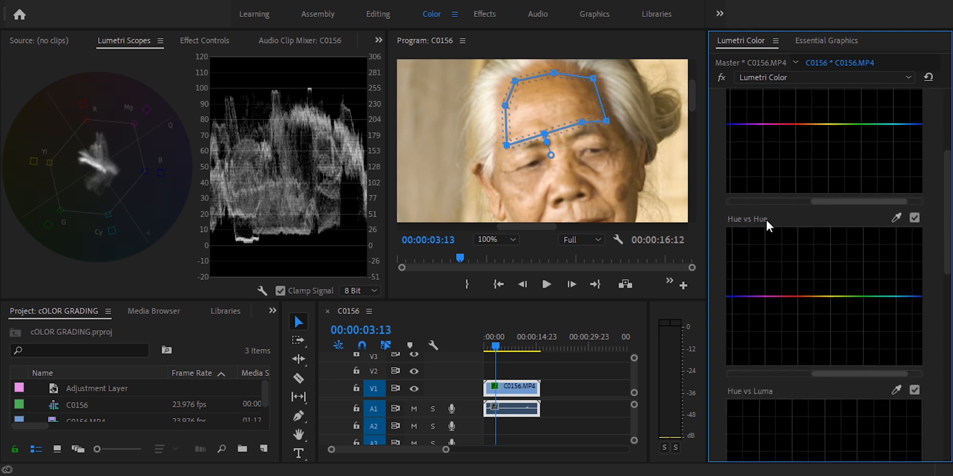
{"action": "scroll", "coordinate": [766, 226], "scroll_direction": "down", "scroll_amount": 3}
{"action": "scroll", "coordinate": [769, 293], "scroll_direction": "up", "scroll_amount": 2}
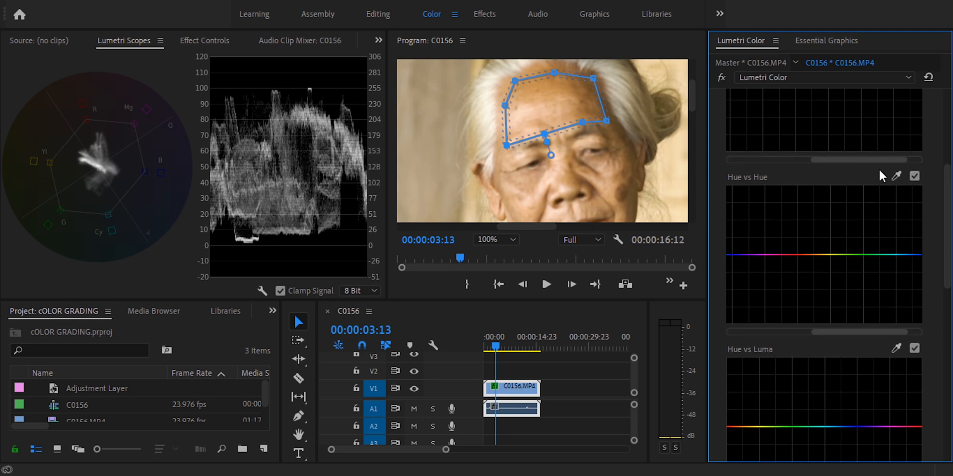
Sample the forehead skin tone with the Hue vs Hue eyedropper to place control points on that curve
{"action": "left_click", "coordinate": [900, 177]}
{"action": "left_click", "coordinate": [551, 108]}
{"action": "left_click_drag", "start_coordinate": [821, 255], "coordinate": [823, 255]}
{"action": "key", "text": "ctrl+z"}
Enable the clip's Opacity mask again to isolate the forehead and view its trace in Lumetri Scopes
{"action": "left_click", "coordinate": [205, 41]}
{"action": "left_click", "coordinate": [23, 186]}
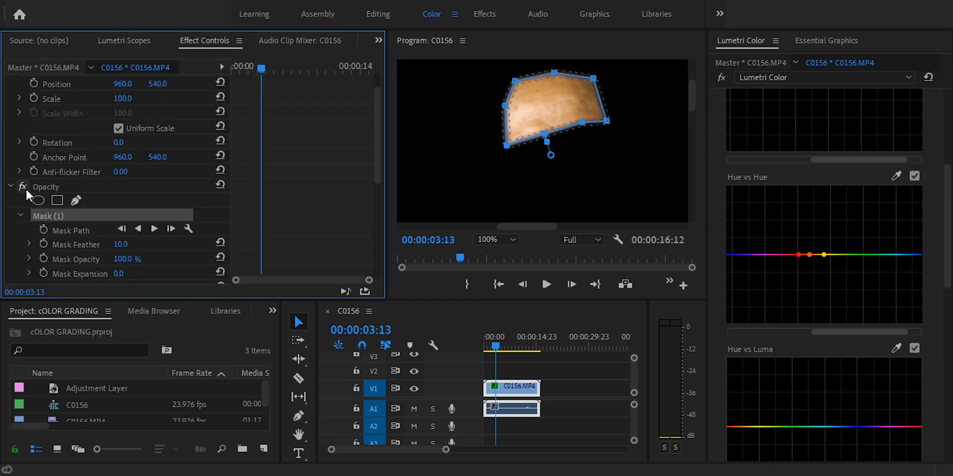
{"action": "left_click", "coordinate": [143, 38]}
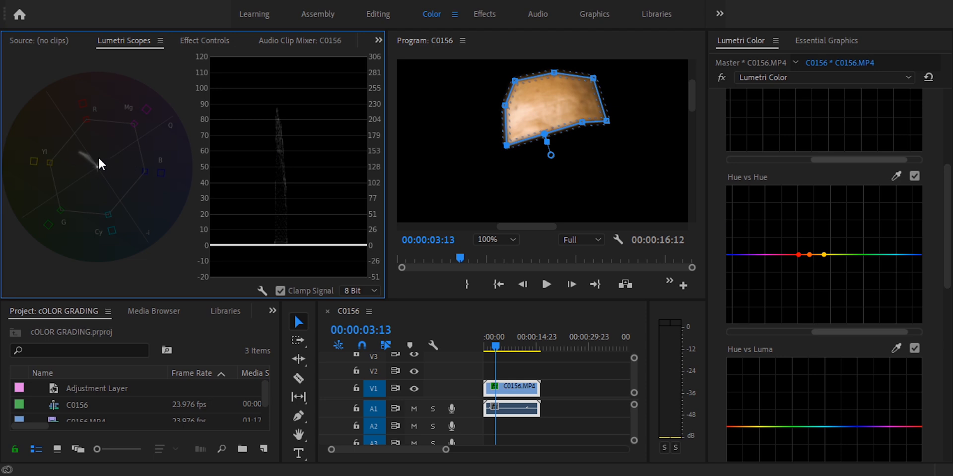
Raise the orange middle point of the Hue vs Hue curve slightly to align the skin tone, and disable the Opacity effect
{"action": "left_click", "coordinate": [811, 260]}
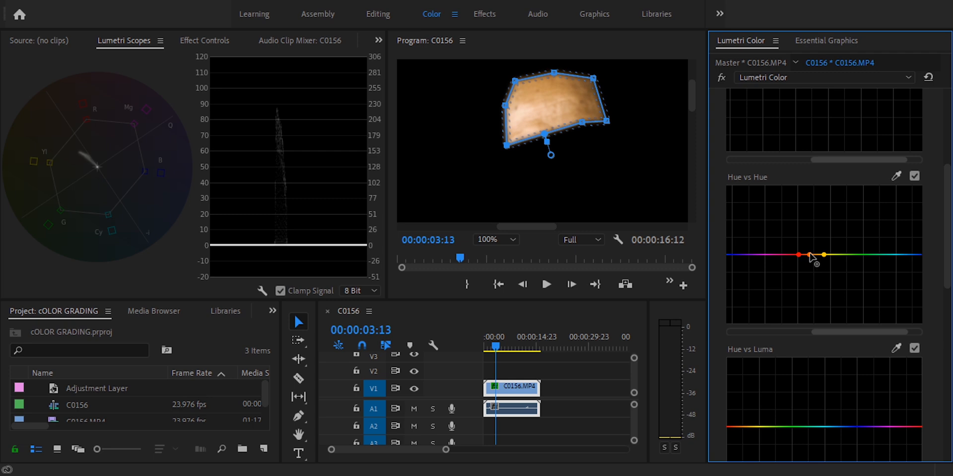
{"action": "left_click_drag", "start_coordinate": [810, 255], "coordinate": [812, 250]}
{"action": "left_click", "coordinate": [814, 252]}
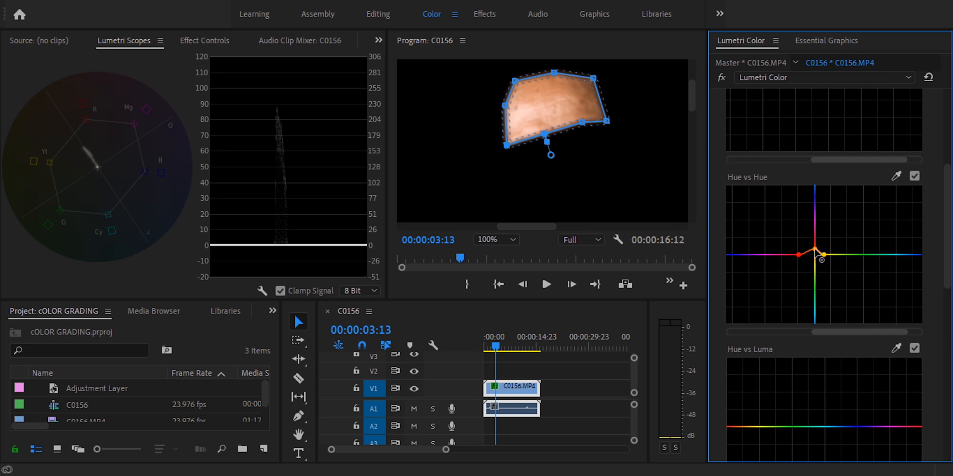
{"action": "left_click", "coordinate": [225, 40]}
{"action": "left_click", "coordinate": [22, 186]}
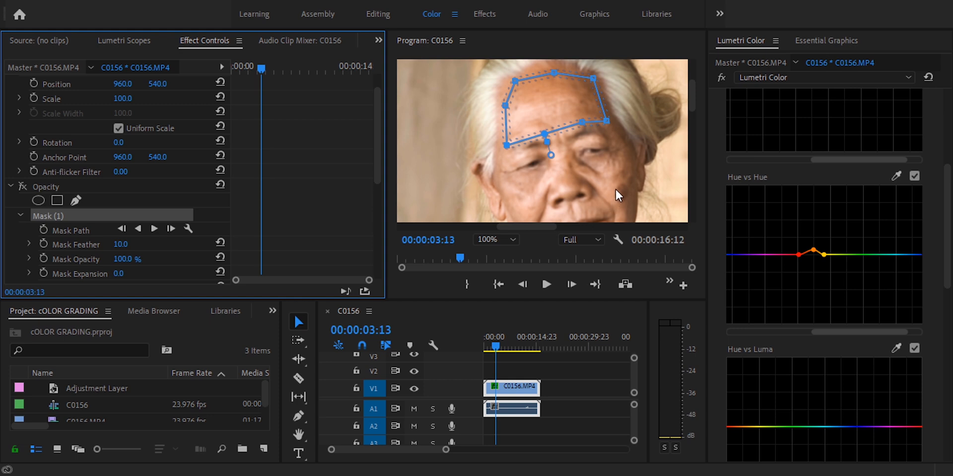
Try resetting the Hue vs Hue curve, undo the reset, and check the clip in Lumetri Scopes before returning to Effect Controls
{"action": "double_click", "coordinate": [816, 254]}
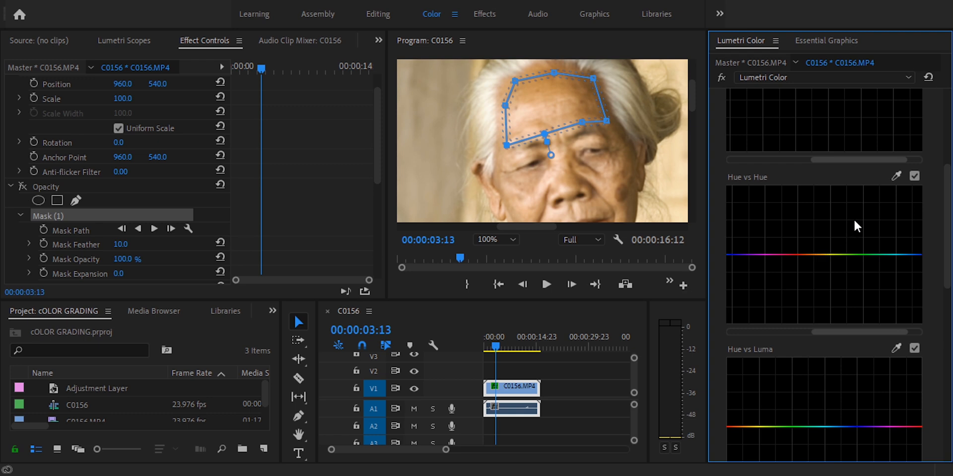
{"action": "key", "text": "ctrl+z"}
{"action": "left_click", "coordinate": [145, 42]}
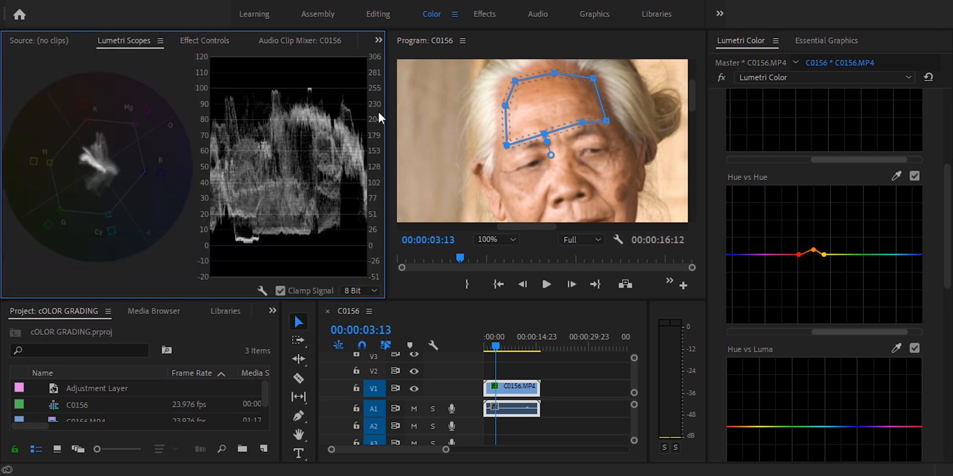
{"action": "left_click", "coordinate": [220, 42]}
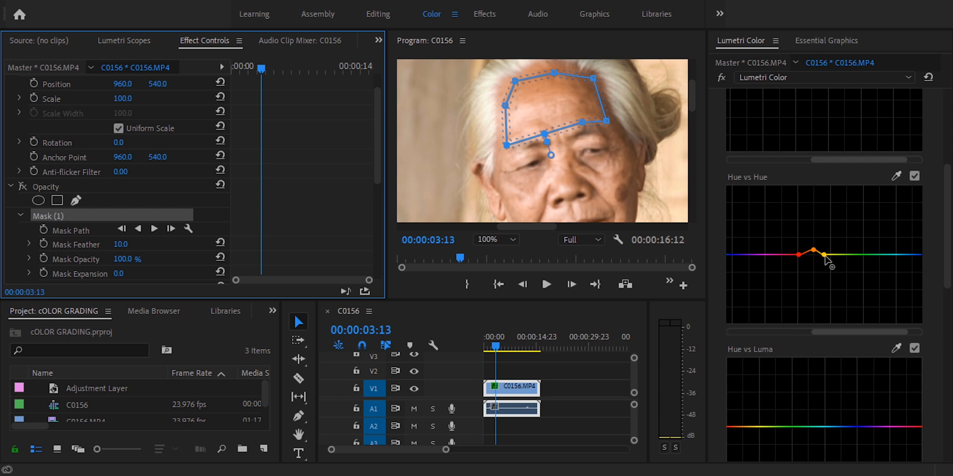
Try raising the orange Hue vs Hue point slightly and as far as the graph's upper edge, undoing each change
{"action": "left_click_drag", "start_coordinate": [816, 250], "coordinate": [814, 243]}
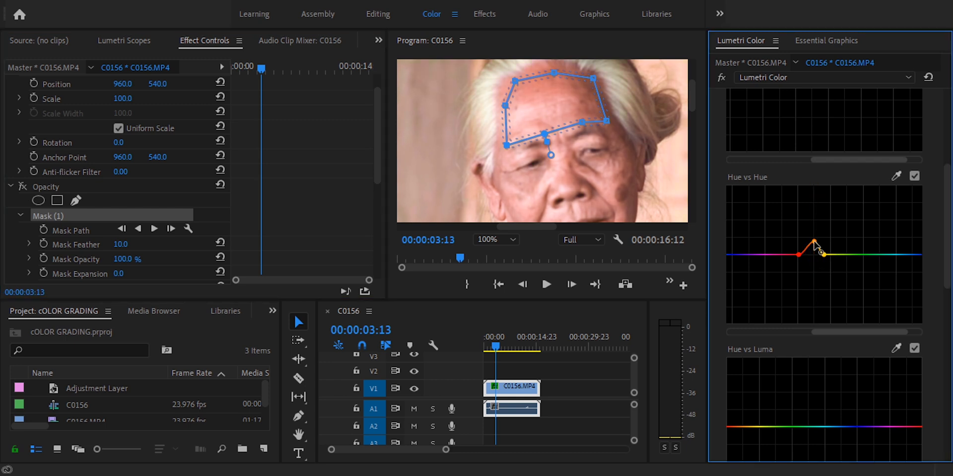
{"action": "key", "text": "ctrl+z"}
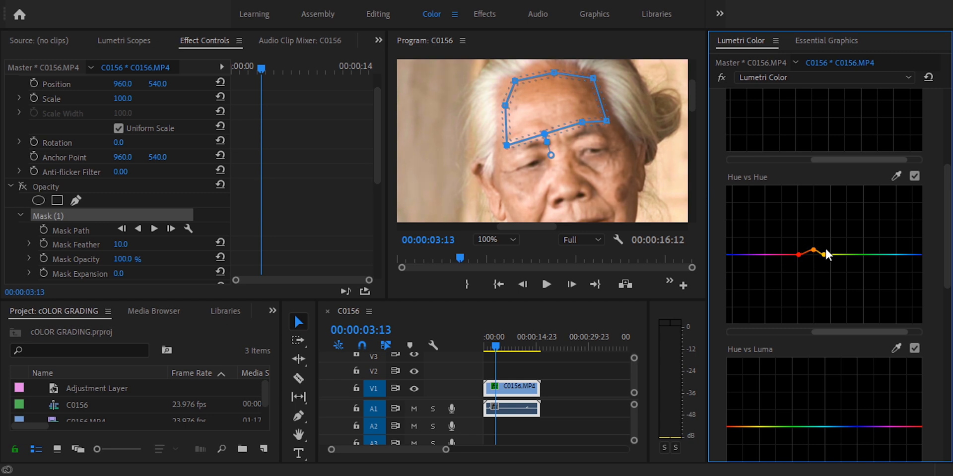
{"action": "left_click_drag", "start_coordinate": [813, 250], "coordinate": [817, 175]}
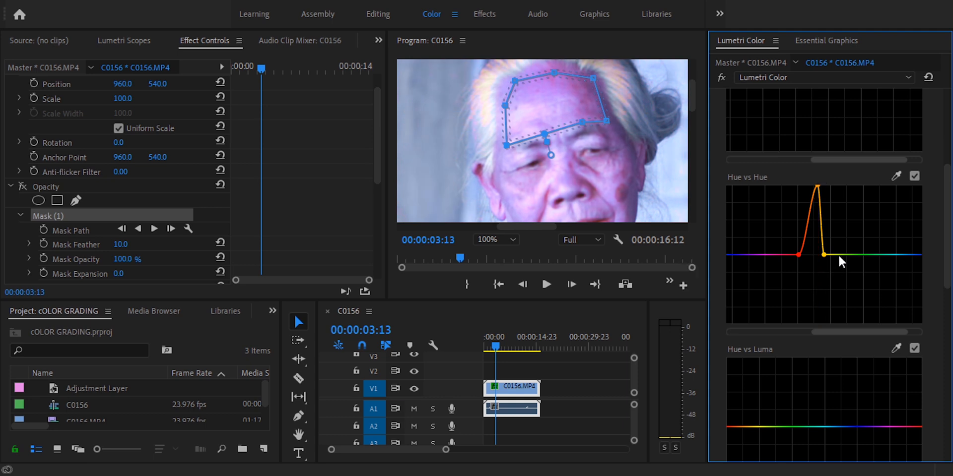
{"action": "key", "text": "ctrl+z"}
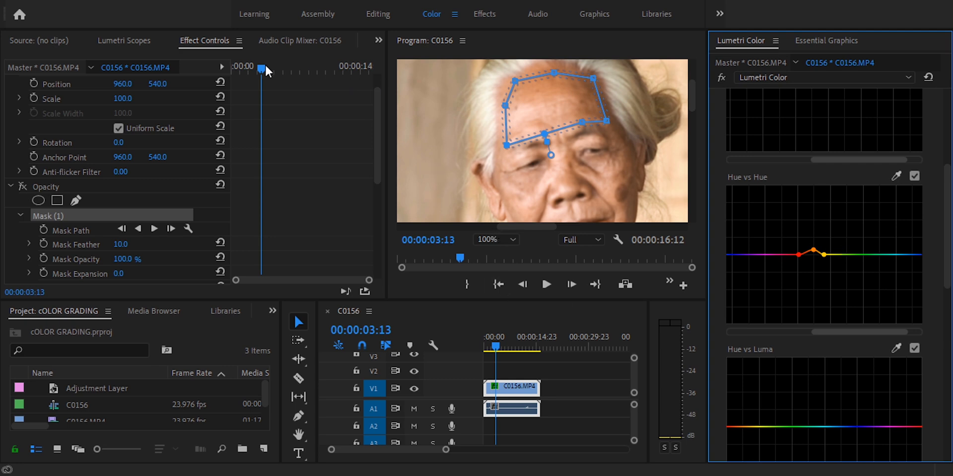
Compare the woman's skin in the maximized Program monitor with the Hue vs Hue curve disabled and enabled again
{"action": "left_click", "coordinate": [916, 172]}
{"action": "key", "text": "grave"}
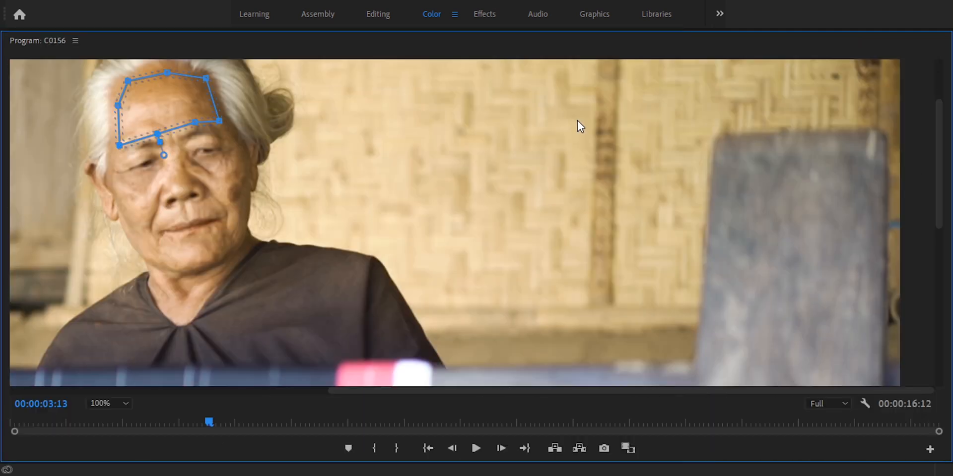
{"action": "key", "text": "grave"}
{"action": "key", "text": "grave"}
{"action": "key", "text": "grave"}
{"action": "key", "text": "grave"}
{"action": "left_click_drag", "start_coordinate": [511, 388], "coordinate": [345, 385]}
{"action": "key", "text": "grave"}
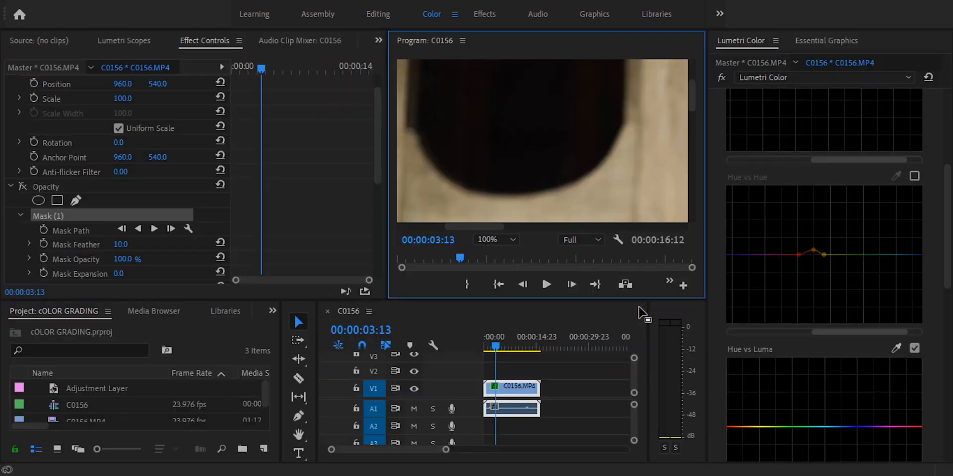
{"action": "left_click", "coordinate": [914, 176]}
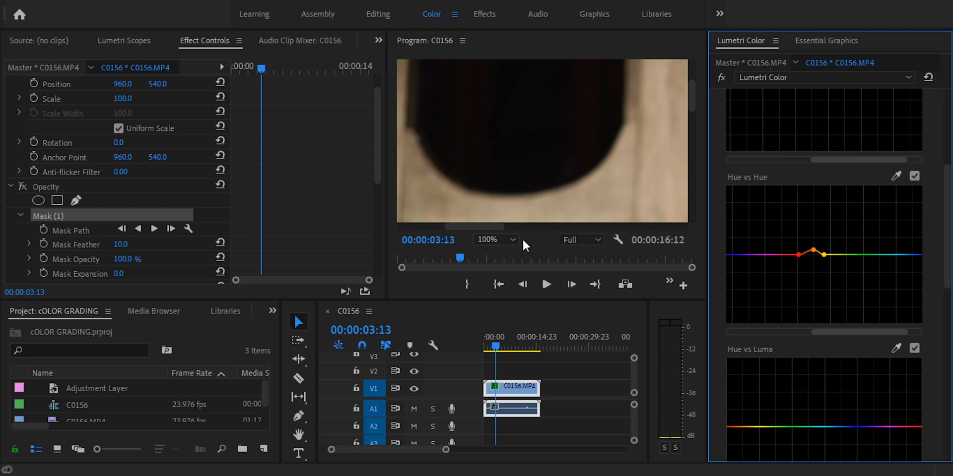
{"action": "key", "text": "grave"}
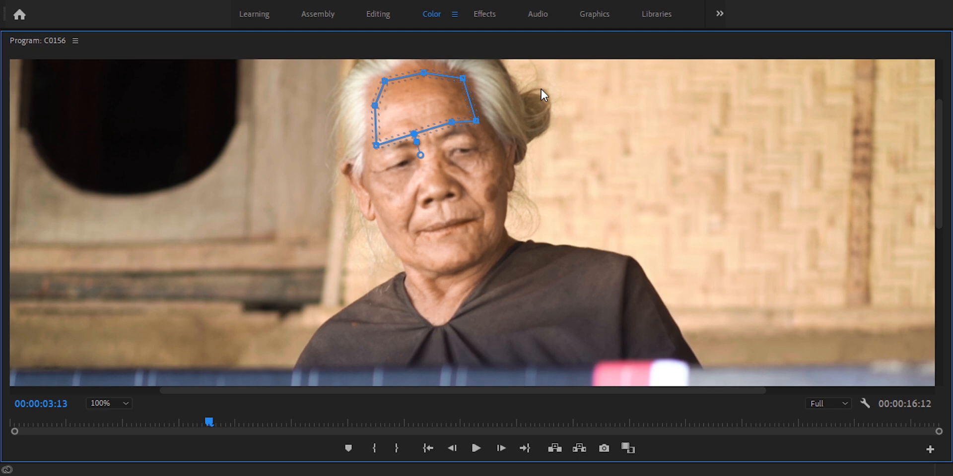
{"action": "key", "text": "grave"}
Reset the Hue vs Hue curve to a flat line and set the Program monitor zoom to Fit
{"action": "double_click", "coordinate": [813, 253]}
{"action": "left_click_drag", "start_coordinate": [478, 227], "coordinate": [443, 224]}
{"action": "left_click", "coordinate": [486, 239]}
{"action": "left_click", "coordinate": [492, 249]}
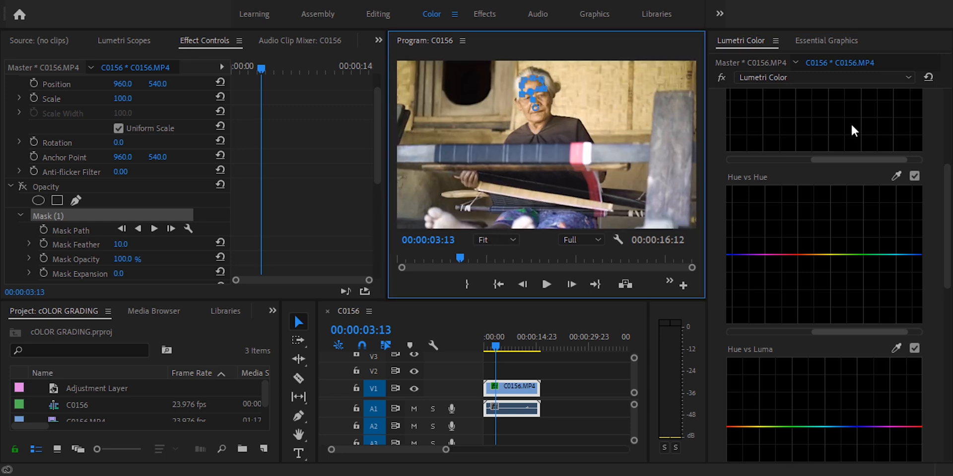
Collapse Hue Saturation Curves and the Curves section, and expand Color Wheels & Match
{"action": "scroll", "coordinate": [789, 177], "scroll_direction": "up", "scroll_amount": 5}
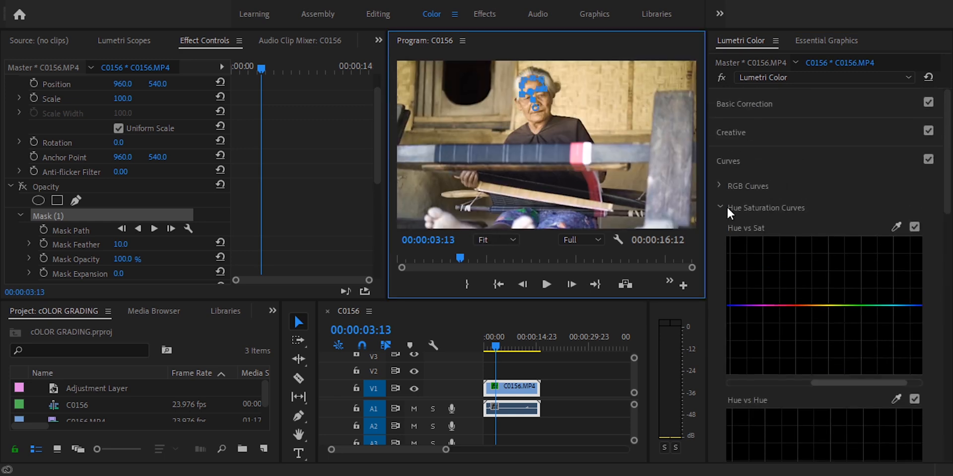
{"action": "left_click", "coordinate": [727, 207]}
{"action": "left_click", "coordinate": [732, 164]}
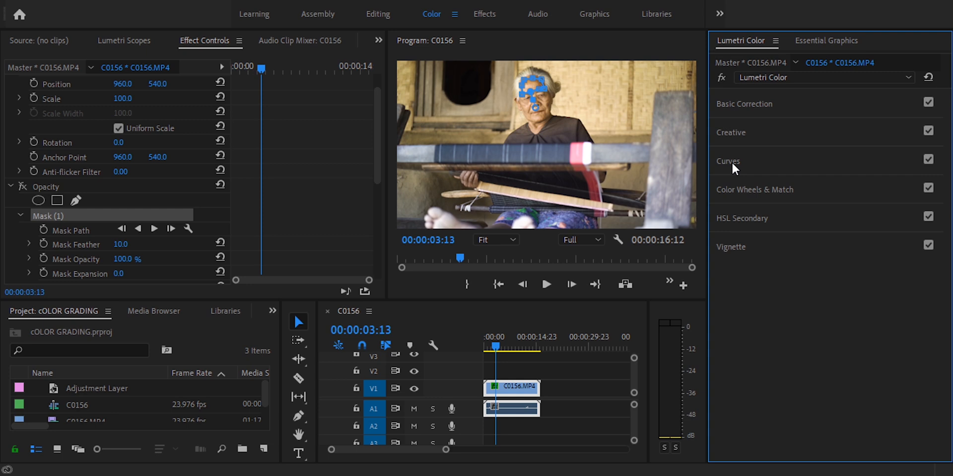
{"action": "left_click", "coordinate": [727, 190]}
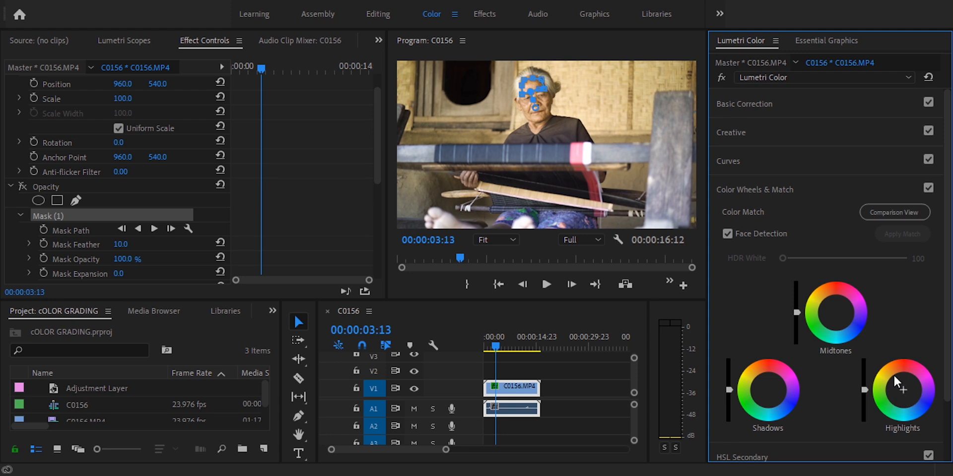
Try shifting the Midtones color wheel slightly toward magenta-red while watching Lumetri Scopes, and undo the shift
{"action": "left_click_drag", "start_coordinate": [835, 309], "coordinate": [840, 309]}
{"action": "left_click", "coordinate": [123, 42]}
{"action": "left_click_drag", "start_coordinate": [820, 316], "coordinate": [833, 308]}
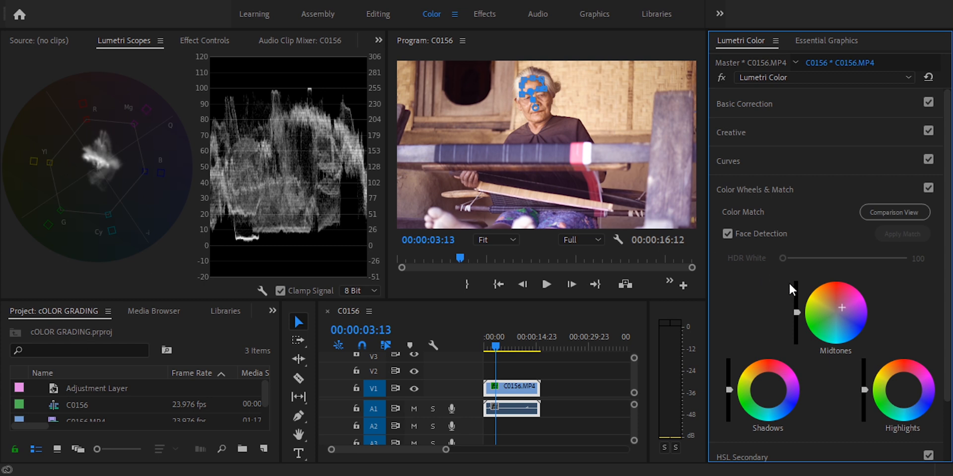
{"action": "key", "text": "ctrl+z"}
Collapse Color Wheels & Match and look over the HSL Secondary, Curves and Creative sections, leaving them collapsed
{"action": "scroll", "coordinate": [791, 370], "scroll_direction": "down", "scroll_amount": 2}
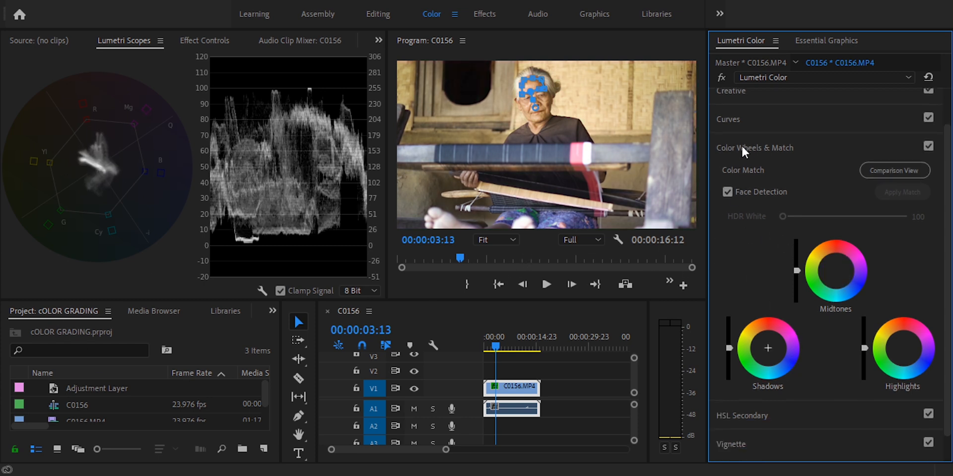
{"action": "left_click", "coordinate": [751, 148]}
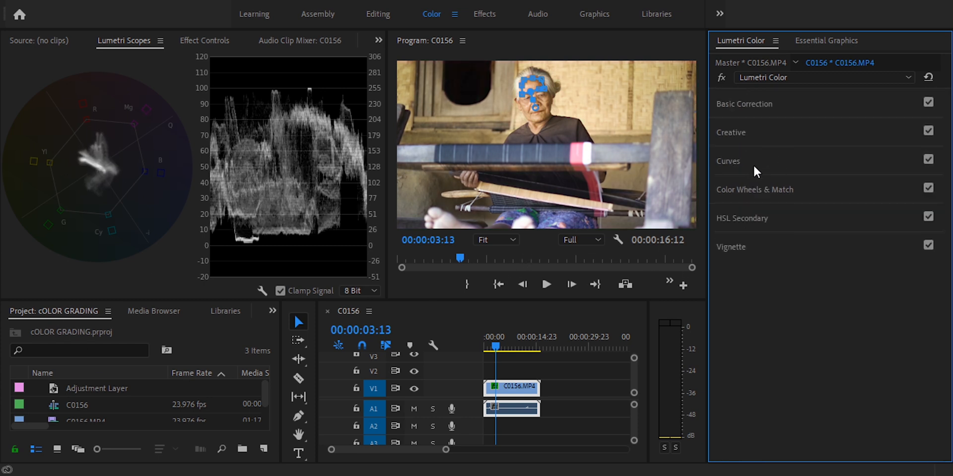
{"action": "left_click", "coordinate": [756, 219]}
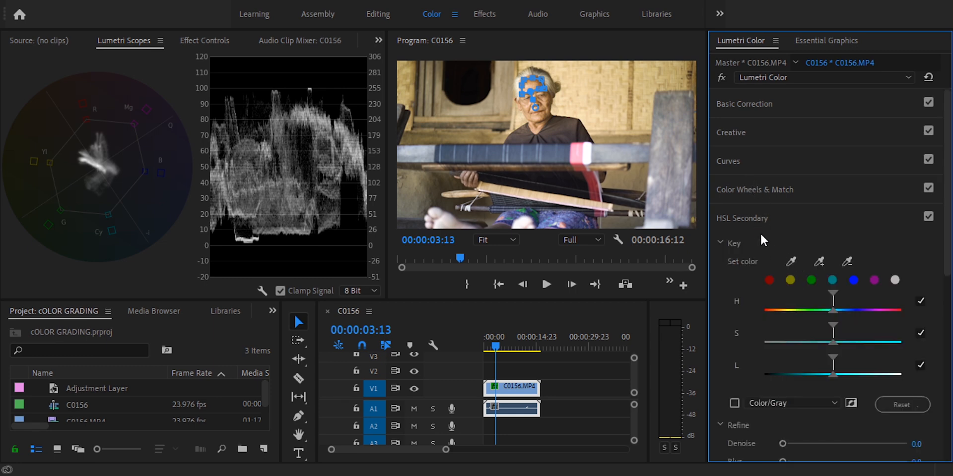
{"action": "scroll", "coordinate": [756, 265], "scroll_direction": "down", "scroll_amount": 1}
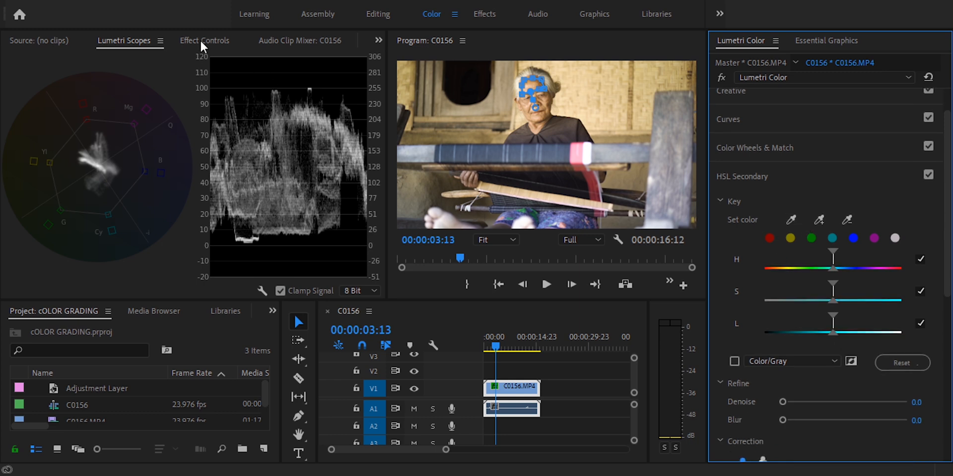
{"action": "left_click", "coordinate": [752, 119]}
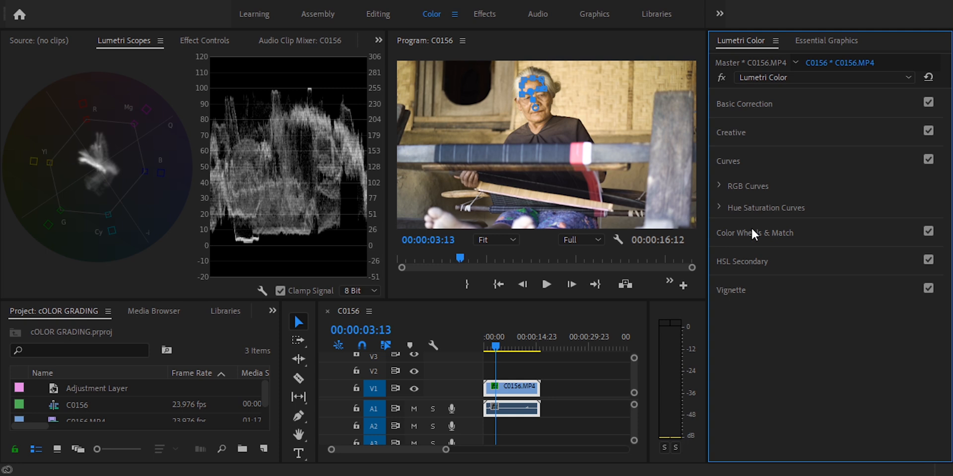
{"action": "left_click", "coordinate": [754, 136]}
{"action": "left_click", "coordinate": [746, 134]}
{"action": "left_click", "coordinate": [731, 156]}
{"action": "left_click", "coordinate": [723, 166]}
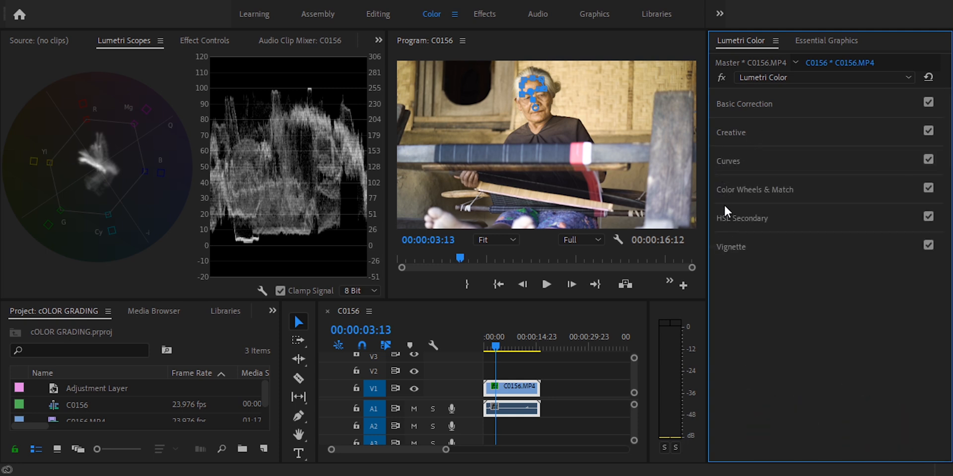
Expand HSL Secondary and sample the woman's forehead with the Set color eyedropper to key her skin tone
{"action": "left_click", "coordinate": [728, 217]}
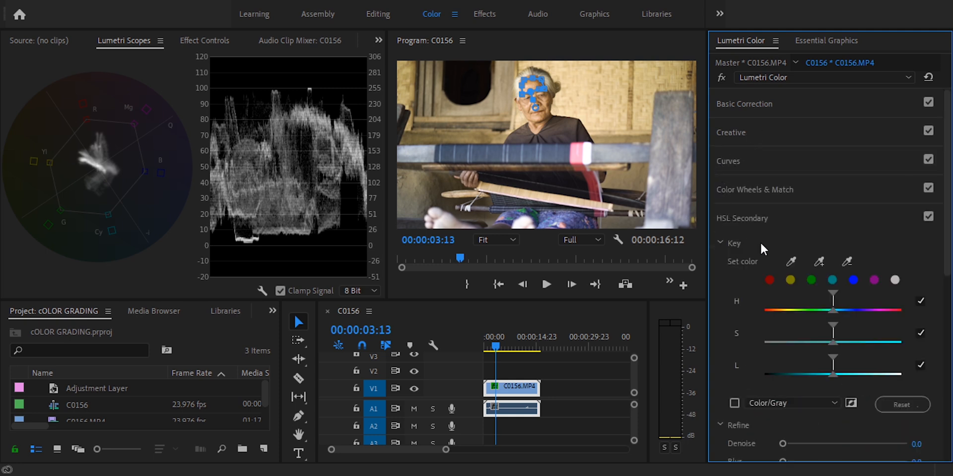
{"action": "left_click", "coordinate": [791, 261]}
{"action": "left_click", "coordinate": [534, 85]}
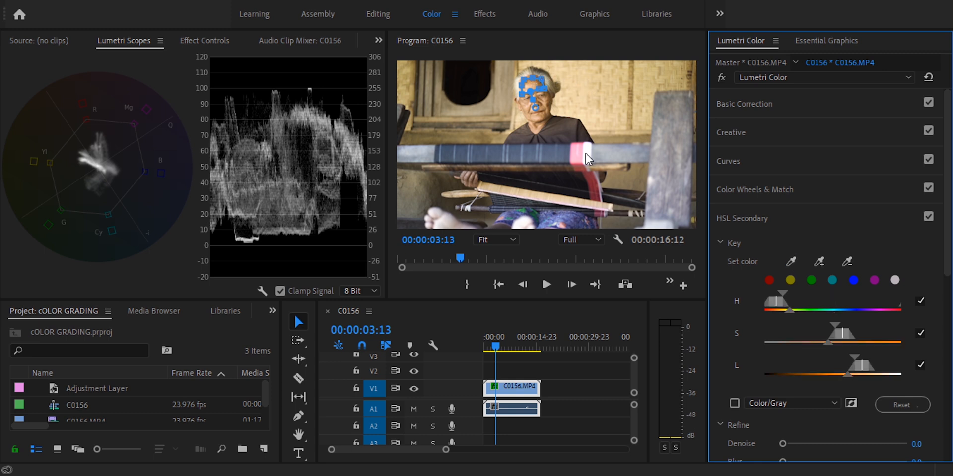
Show the HSL key as Color/Gray, inspect it in the maximized Program monitor, and invert the mask display
{"action": "left_click", "coordinate": [734, 403]}
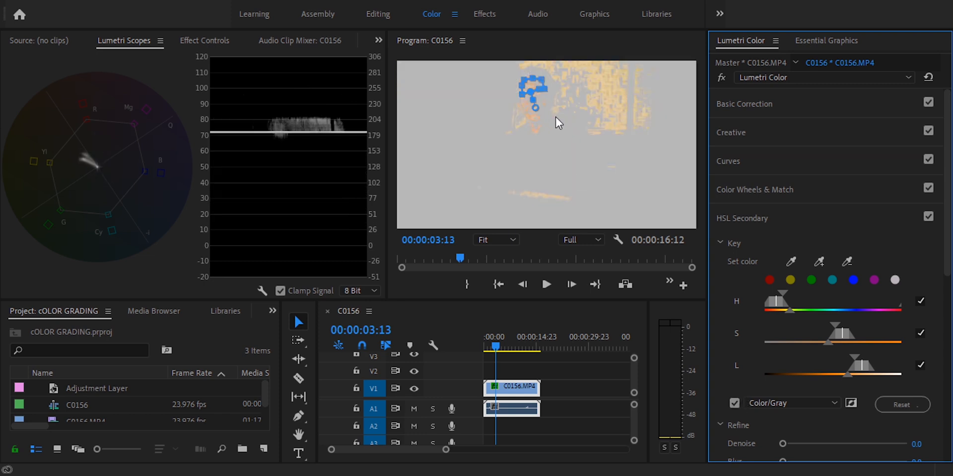
{"action": "key", "text": "grave"}
{"action": "key", "text": "grave"}
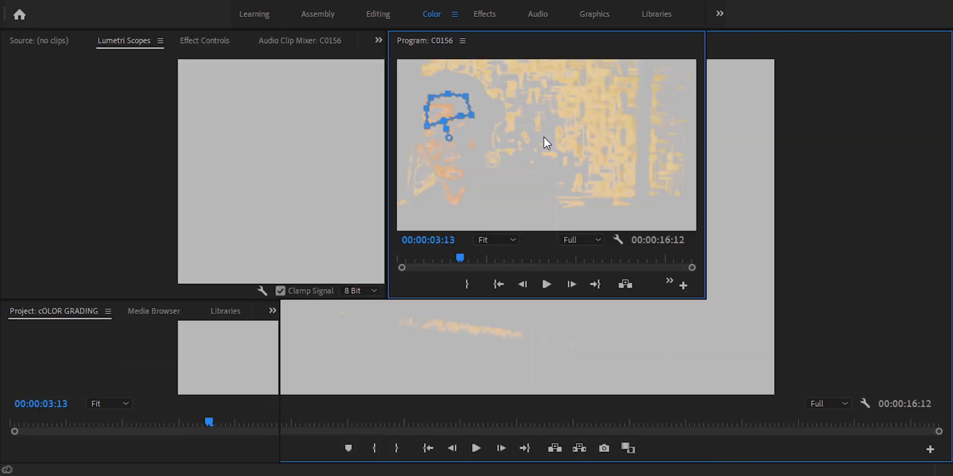
{"action": "left_click", "coordinate": [849, 403]}
Add the woman's cheek and forehead tones to the HSL key with the add-color eyedropper
{"action": "left_click", "coordinate": [819, 262]}
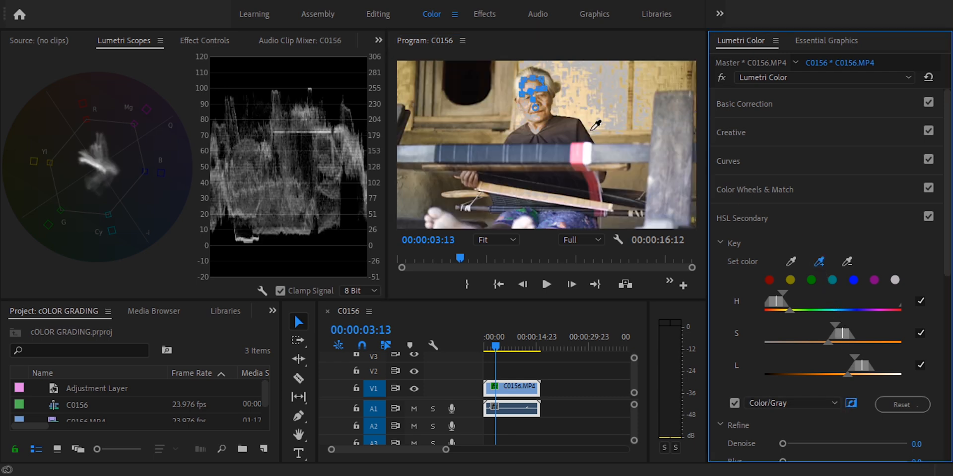
{"action": "left_click", "coordinate": [542, 101]}
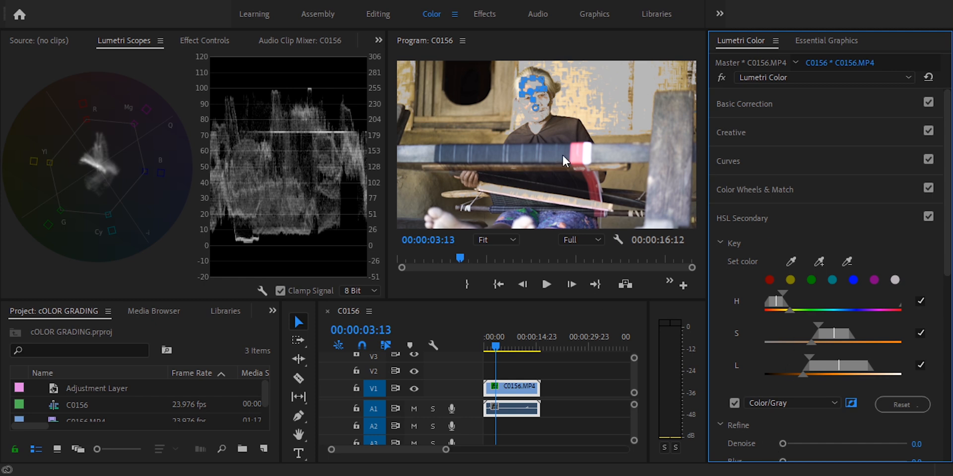
{"action": "left_click", "coordinate": [819, 262]}
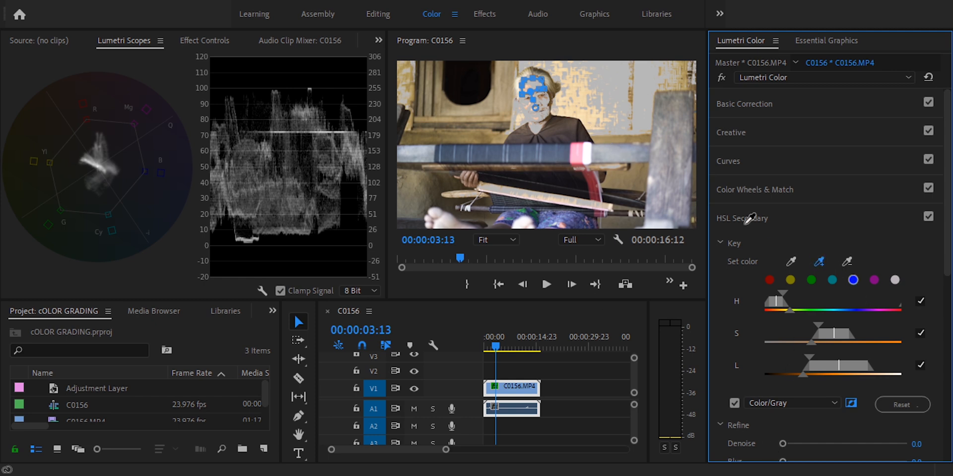
{"action": "left_click", "coordinate": [530, 83]}
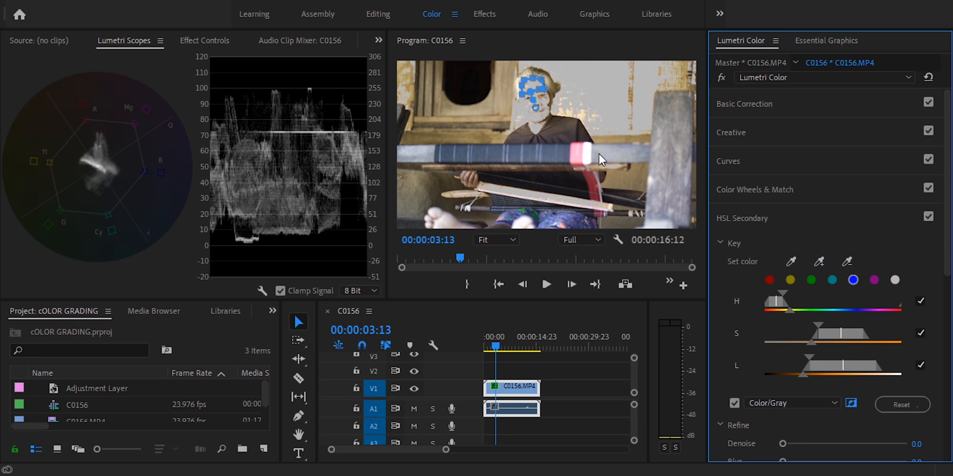
Widen the key's L and S ranges, check the matte in the maximized Program monitor, and narrow the L range slightly
{"action": "mouse_move", "coordinate": [806, 356]}
{"action": "left_mouse_down"}
{"action": "mouse_move", "coordinate": [781, 354]}
{"action": "mouse_move", "coordinate": [794, 355]}
{"action": "left_mouse_up"}
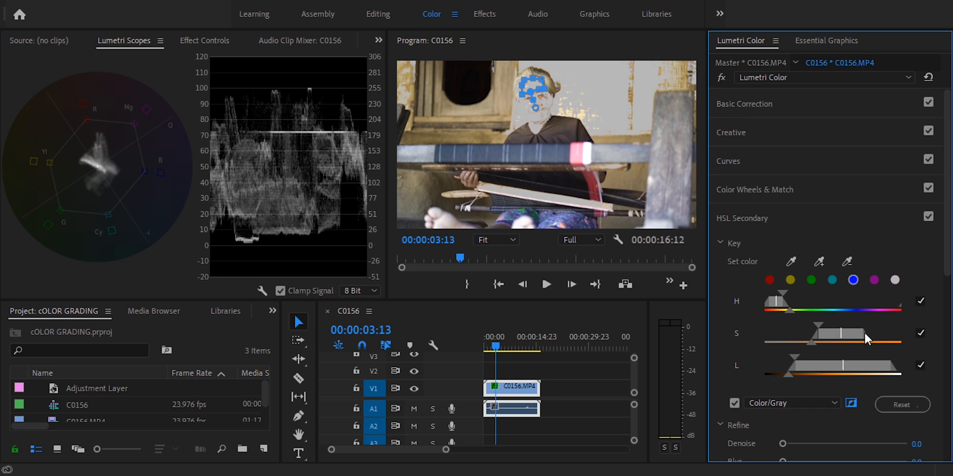
{"action": "left_click_drag", "start_coordinate": [818, 324], "coordinate": [815, 322]}
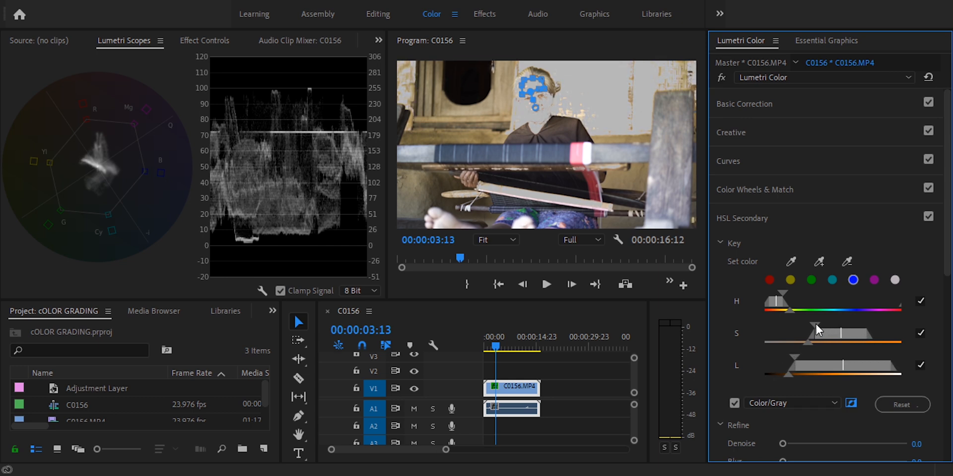
{"action": "key", "text": "grave"}
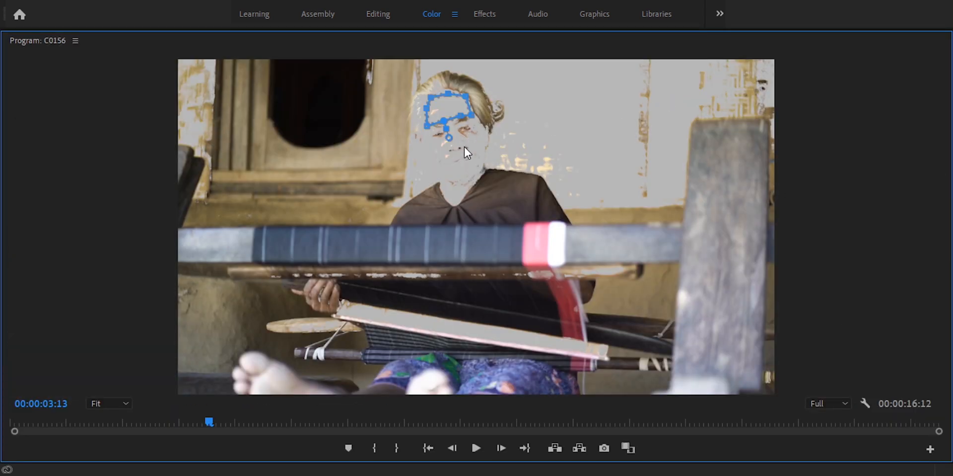
{"action": "key", "text": "grave"}
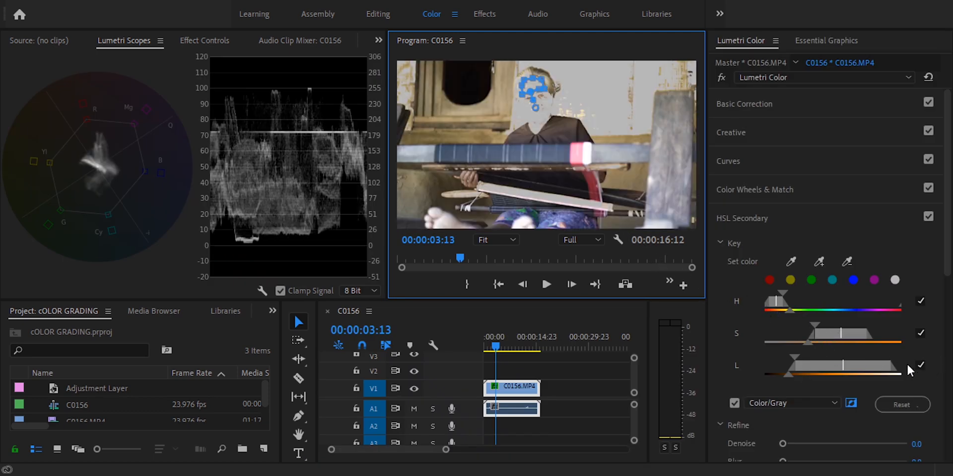
{"action": "left_click_drag", "start_coordinate": [790, 355], "coordinate": [797, 359]}
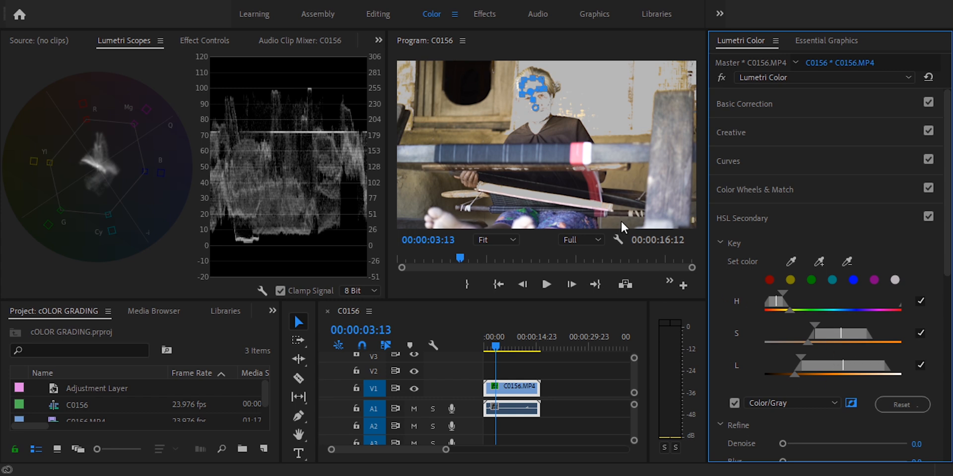
Invert the HSL key's Color/Gray display, inspect the isolated skin in the maximized Program monitor, and turn the key display off
{"action": "left_click", "coordinate": [850, 404]}
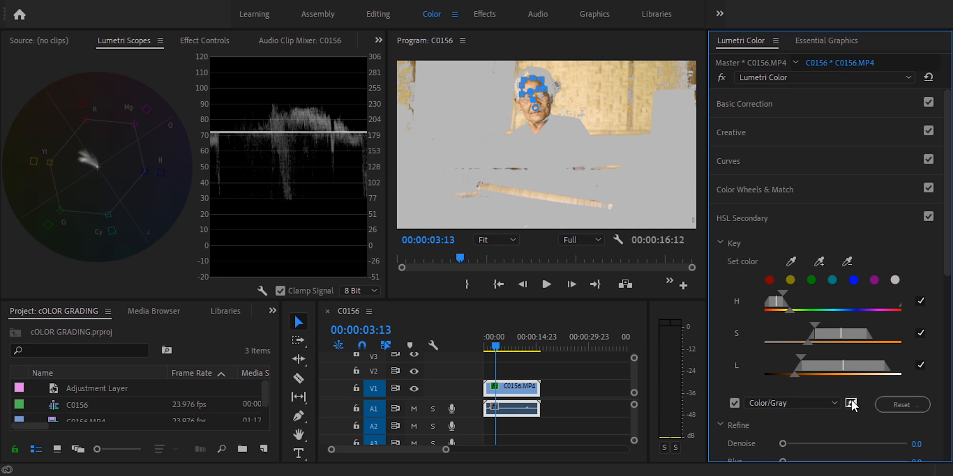
{"action": "key", "text": "grave"}
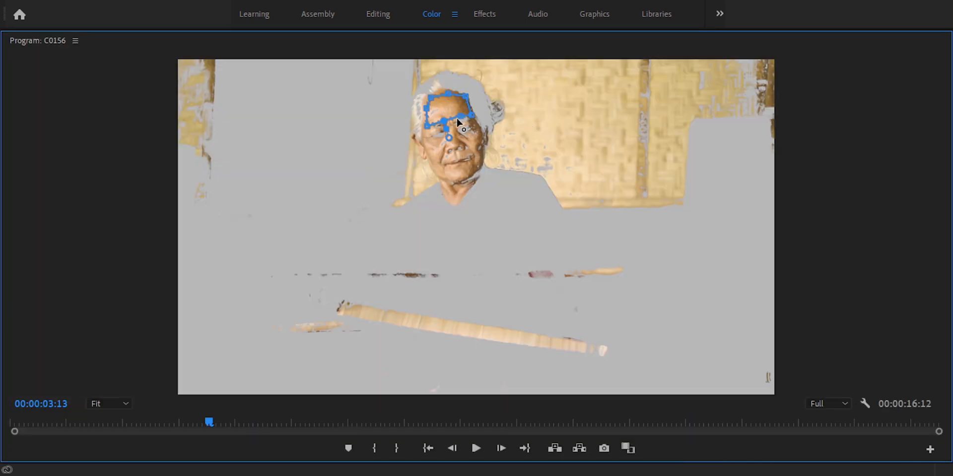
{"action": "key", "text": "grave"}
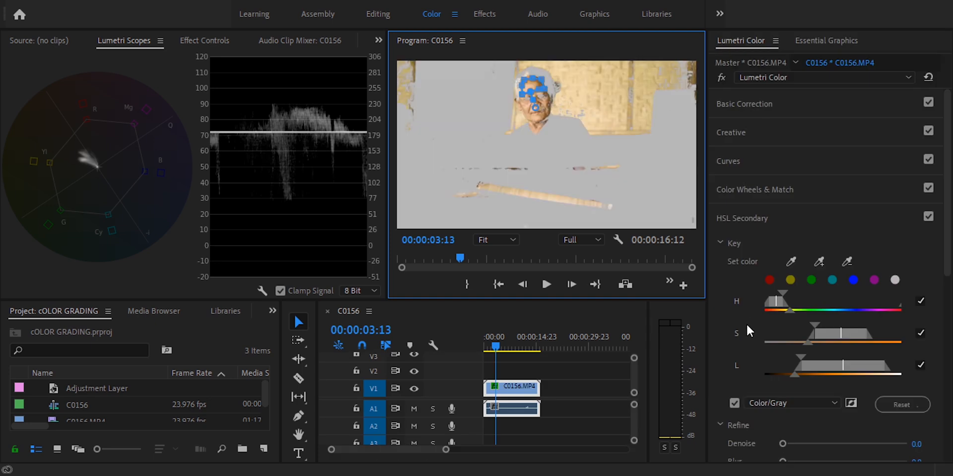
{"action": "left_click", "coordinate": [735, 403]}
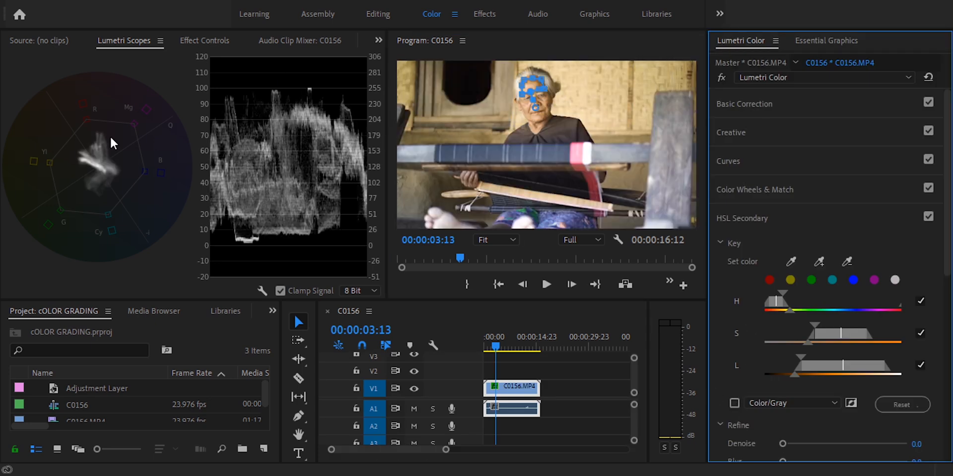
Turn on the clip's Opacity effect so the forehead mask isolates the skin, and show it on the vectorscope
{"action": "left_click", "coordinate": [204, 41]}
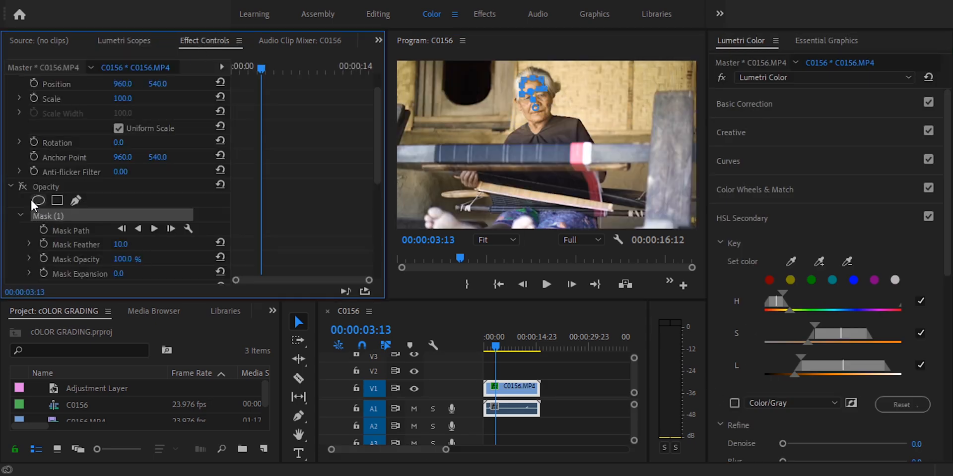
{"action": "left_click", "coordinate": [22, 187]}
{"action": "left_click", "coordinate": [144, 41]}
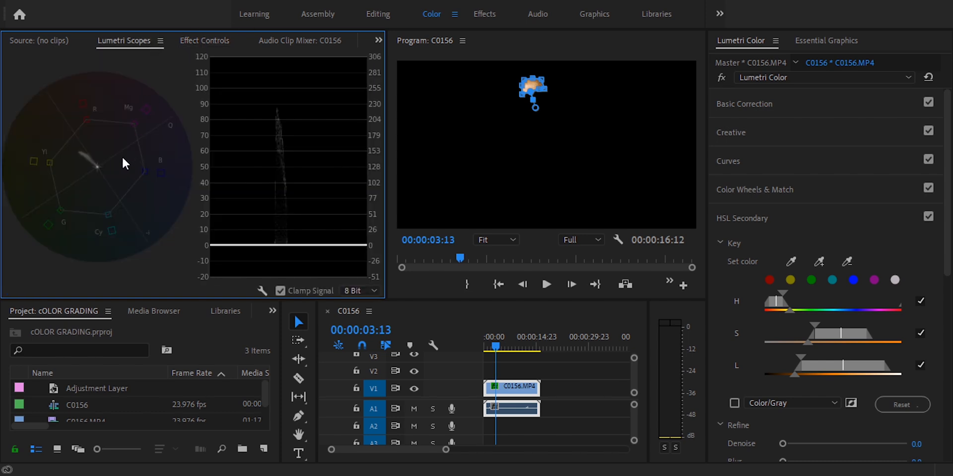
Try the HSL Secondary Denoise slider and a Correction wheel shift toward red-magenta, and reset both controls
{"action": "left_click", "coordinate": [205, 41]}
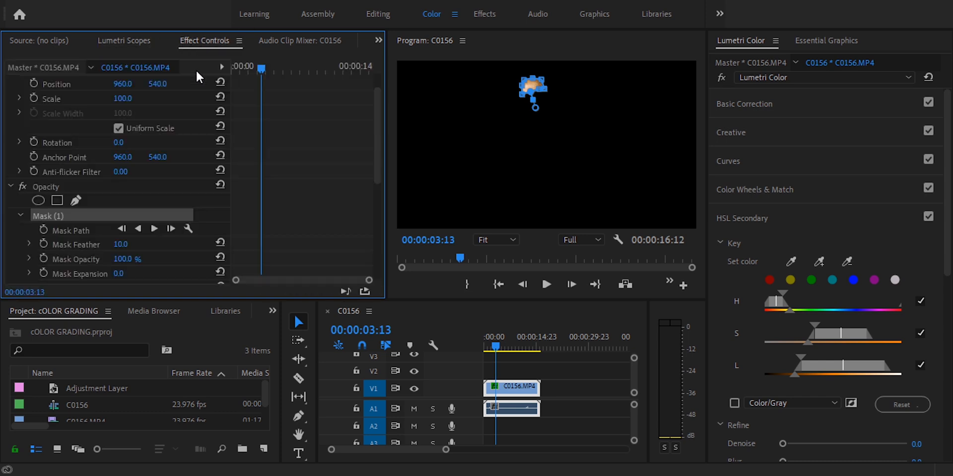
{"action": "scroll", "coordinate": [725, 296], "scroll_direction": "down", "scroll_amount": 4}
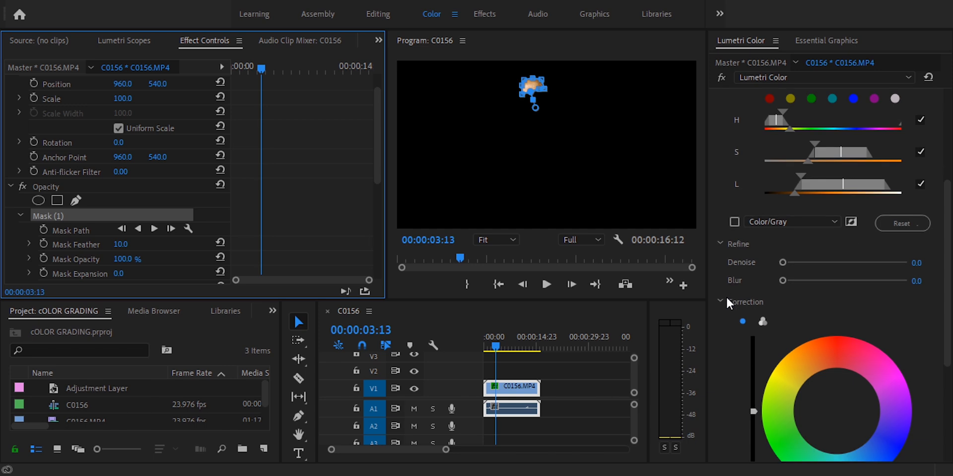
{"action": "left_click_drag", "start_coordinate": [782, 263], "coordinate": [811, 263]}
{"action": "double_click", "coordinate": [812, 263]}
{"action": "left_click_drag", "start_coordinate": [838, 412], "coordinate": [844, 401]}
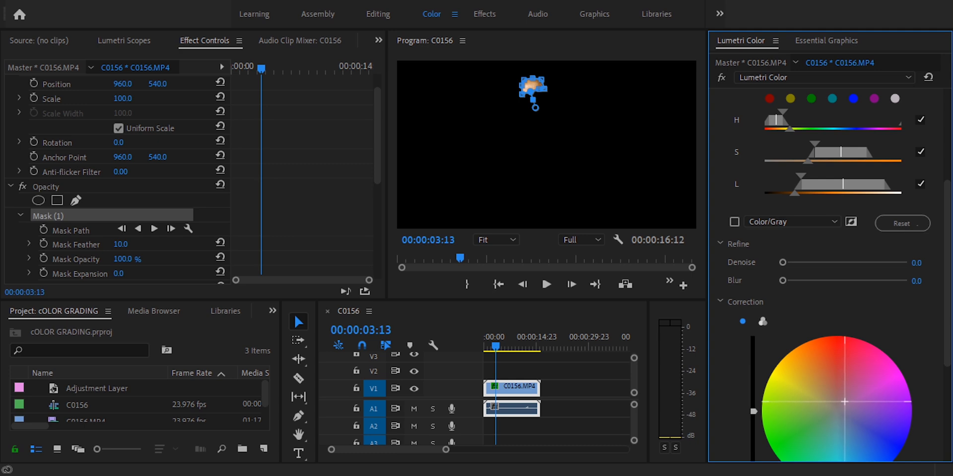
{"action": "left_click", "coordinate": [144, 40]}
{"action": "double_click", "coordinate": [842, 410]}
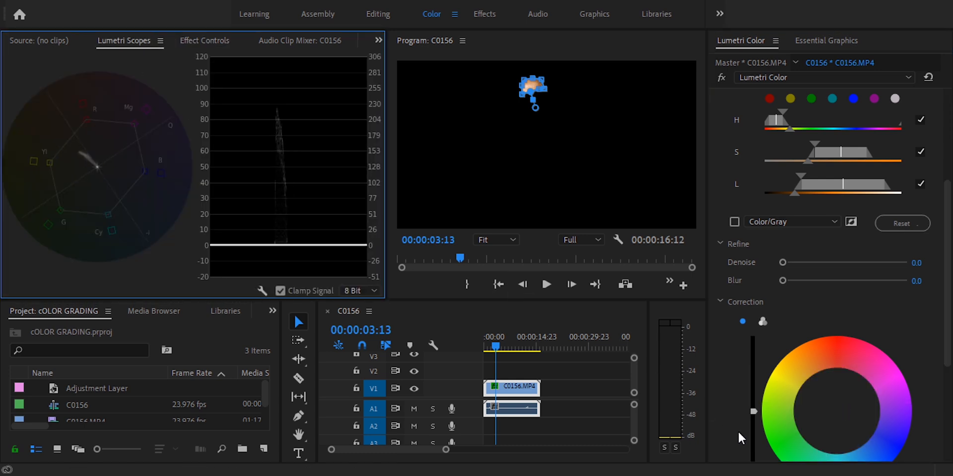
Shift the HSL Secondary Correction wheel toward red-magenta to align the forehead trace with the skin tone line, keeping Saturation at 100
{"action": "scroll", "coordinate": [800, 410], "scroll_direction": "down", "scroll_amount": 2}
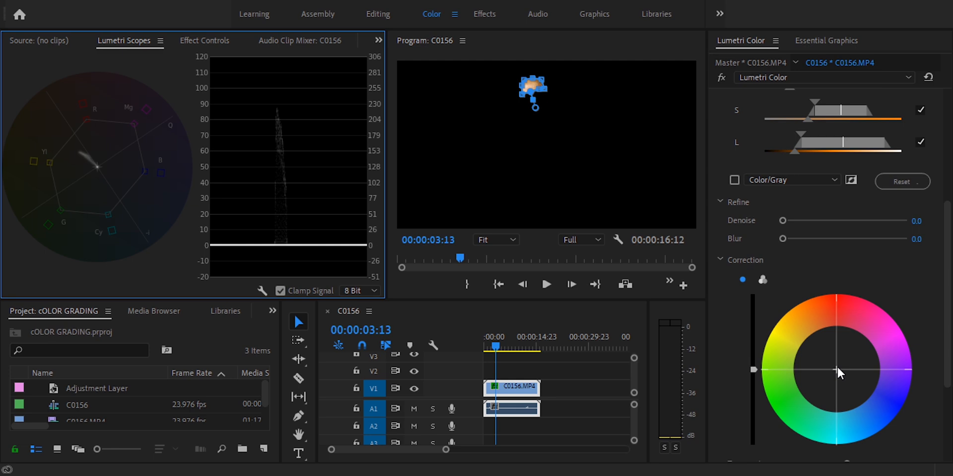
{"action": "mouse_move", "coordinate": [837, 365]}
{"action": "left_mouse_down"}
{"action": "mouse_move", "coordinate": [854, 345]}
{"action": "mouse_move", "coordinate": [848, 354]}
{"action": "left_mouse_up"}
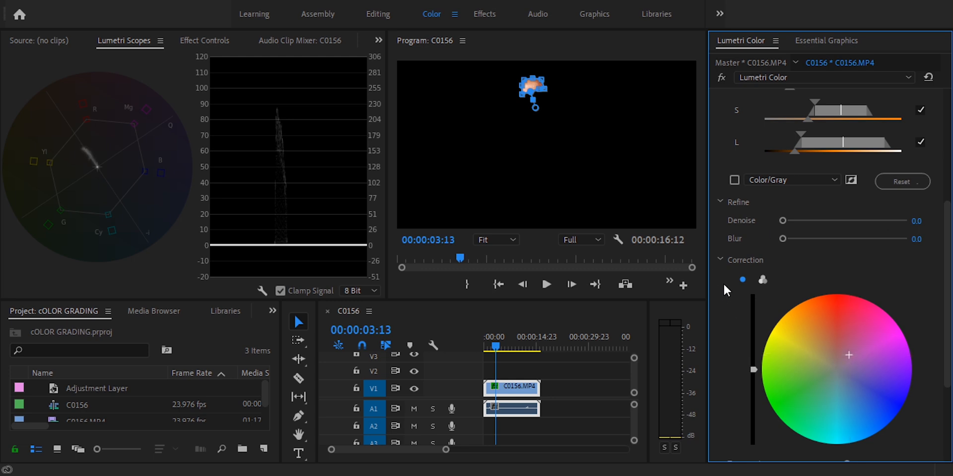
{"action": "scroll", "coordinate": [720, 278], "scroll_direction": "down", "scroll_amount": 2}
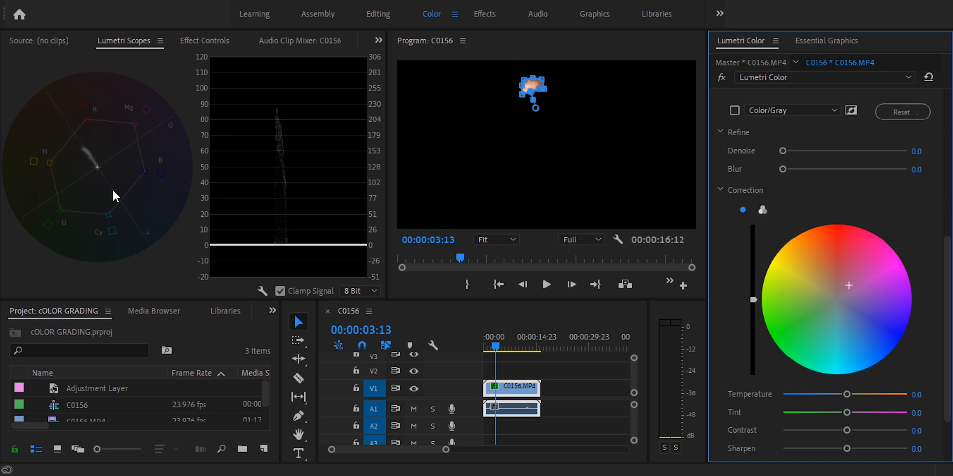
{"action": "scroll", "coordinate": [800, 434], "scroll_direction": "down", "scroll_amount": 3}
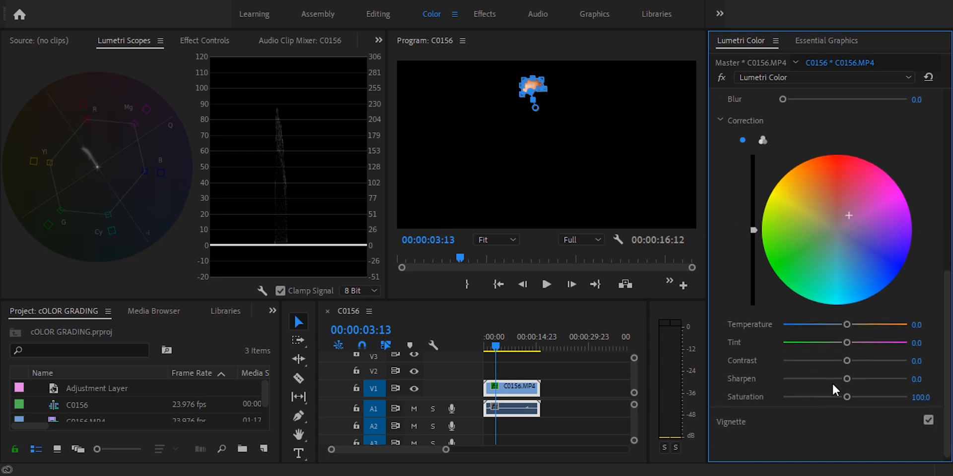
{"action": "mouse_move", "coordinate": [846, 396]}
{"action": "left_mouse_down"}
{"action": "mouse_move", "coordinate": [860, 396]}
{"action": "mouse_move", "coordinate": [847, 397]}
{"action": "left_mouse_up"}
{"action": "scroll", "coordinate": [733, 144], "scroll_direction": "up", "scroll_amount": 4}
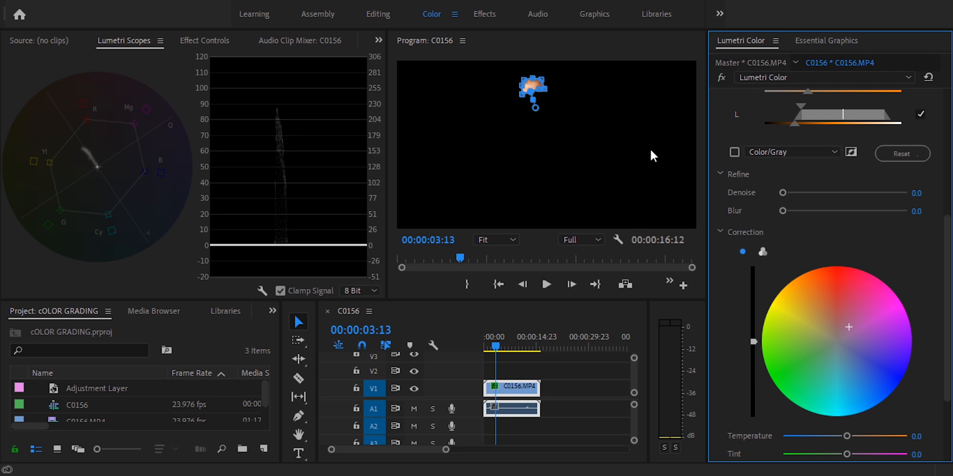
Turn off the clip's Opacity effect to show the whole frame, and inspect the corrected skin in the maximized Program monitor
{"action": "left_click", "coordinate": [215, 45]}
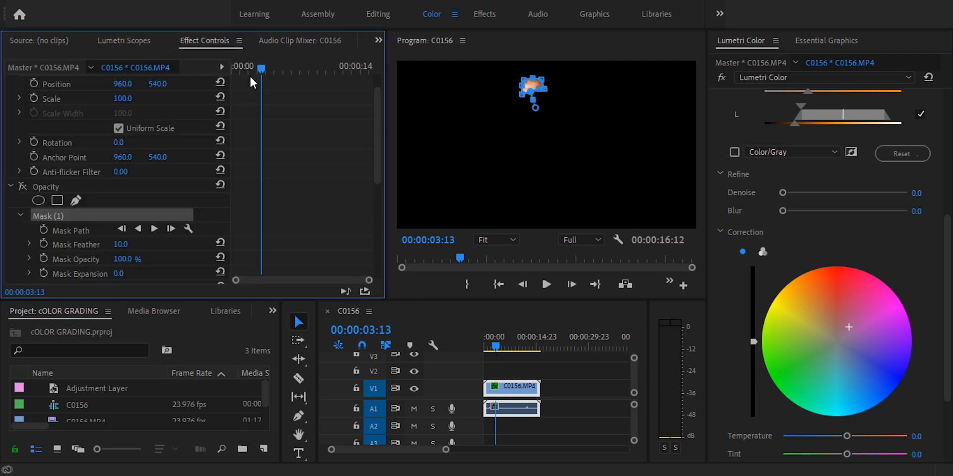
{"action": "key", "text": "grave"}
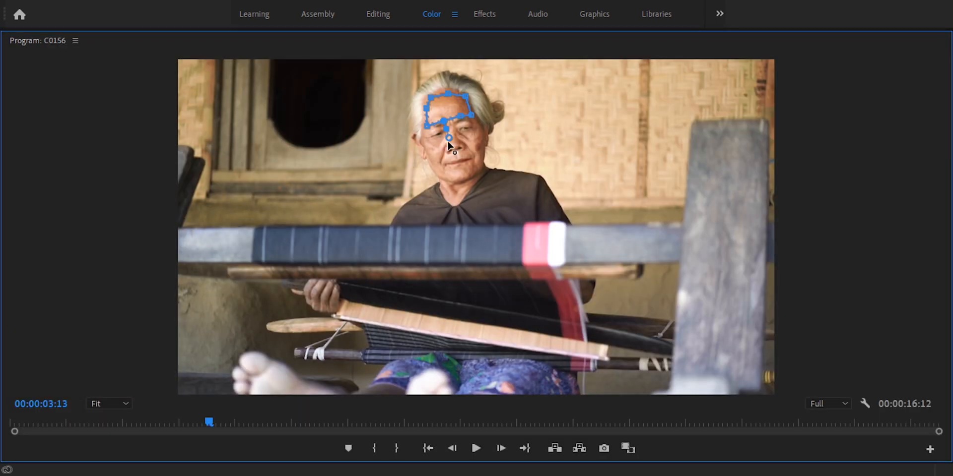
{"action": "key", "text": "grave"}
Compare the image with HSL Secondary disabled and re-enabled in the maximized Program monitor
{"action": "scroll", "coordinate": [917, 139], "scroll_direction": "up", "scroll_amount": 2}
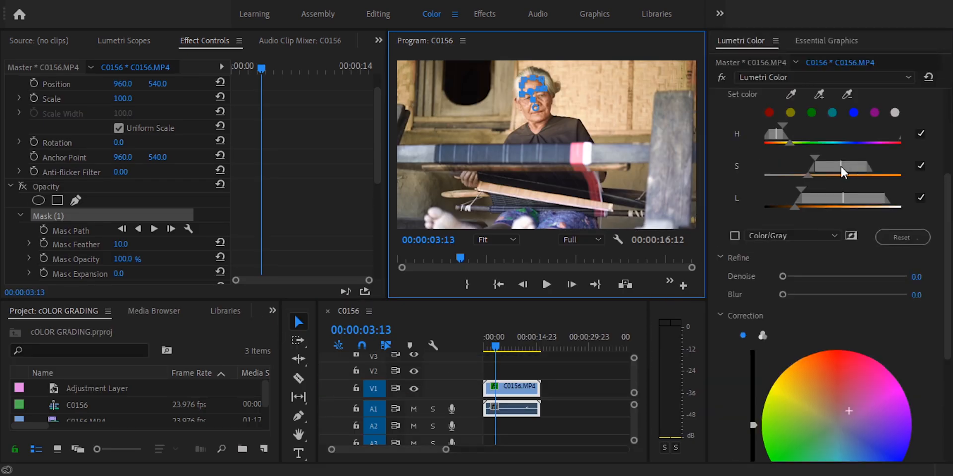
{"action": "left_click", "coordinate": [928, 119]}
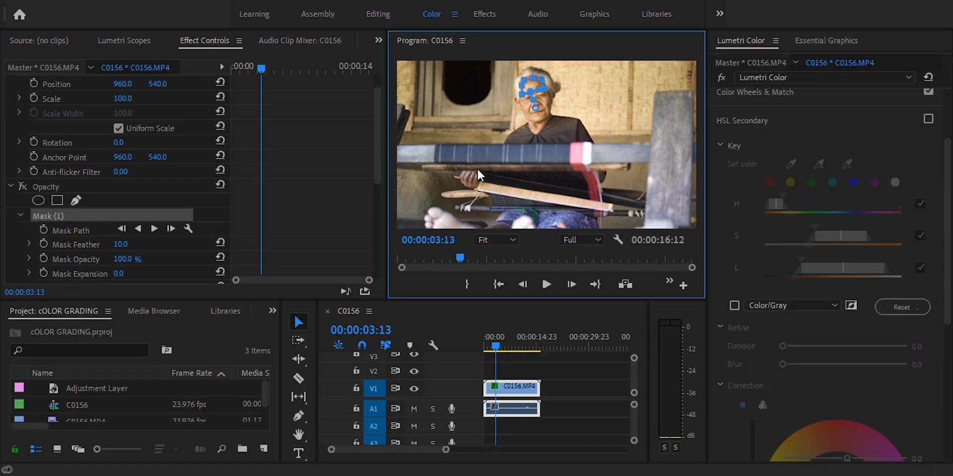
{"action": "key", "text": "grave"}
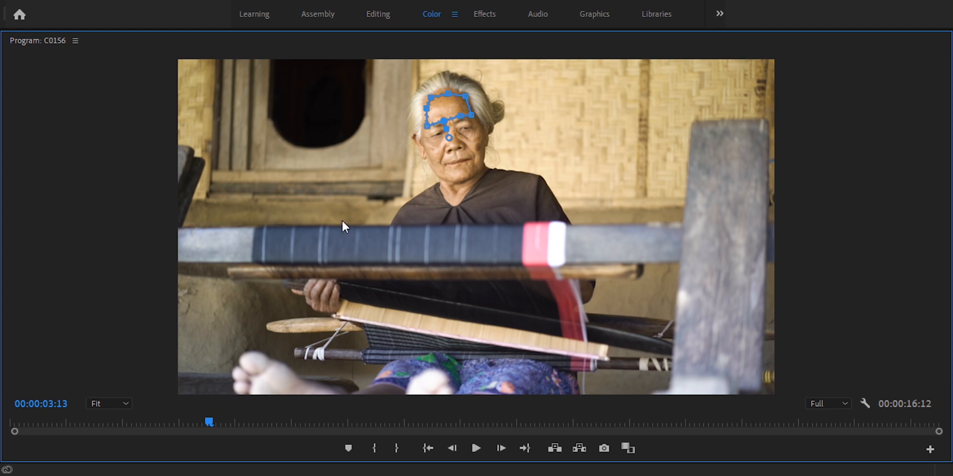
{"action": "key", "text": "grave"}
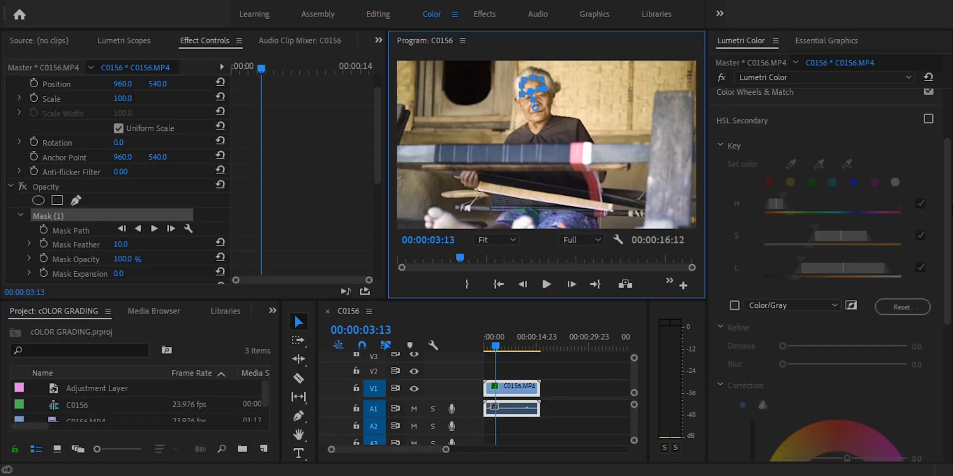
{"action": "left_click", "coordinate": [928, 119]}
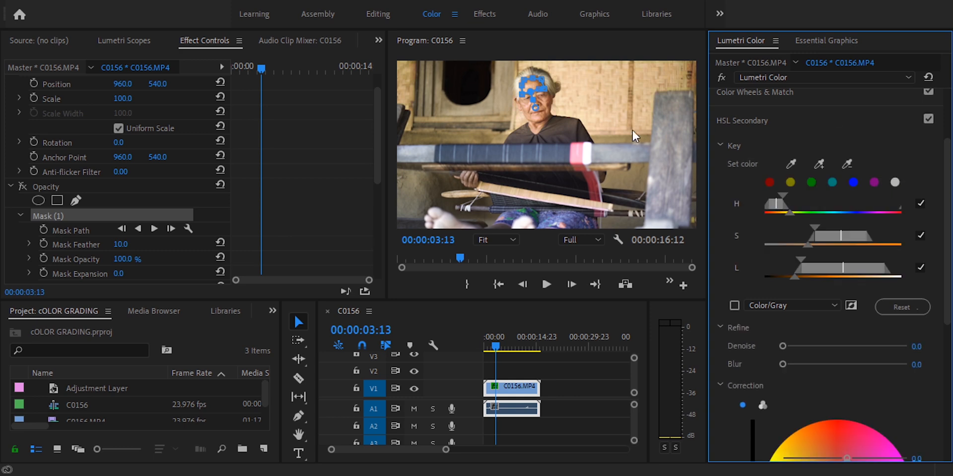
{"action": "key", "text": "grave"}
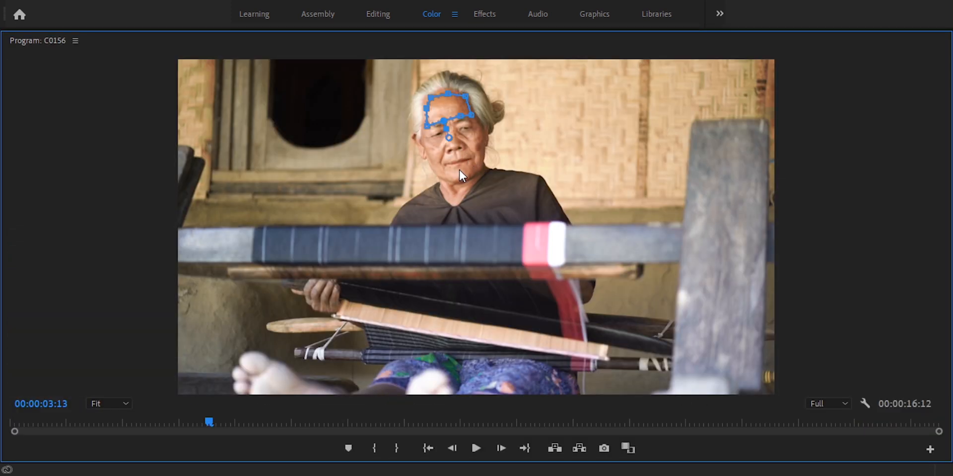
Inspect the woman's face at 100% in the maximized Program monitor, restore the zoom to Fit, and collapse HSL Secondary
{"action": "left_click", "coordinate": [102, 406]}
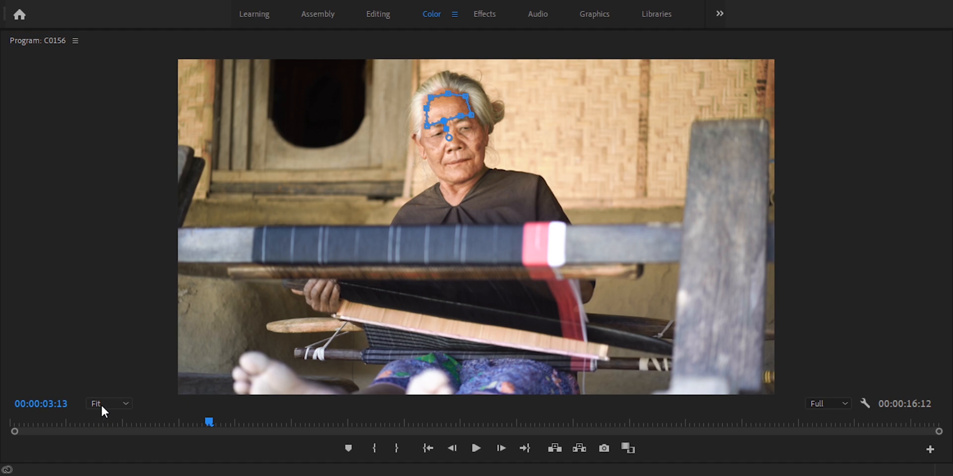
{"action": "left_click", "coordinate": [118, 338]}
{"action": "left_click_drag", "start_coordinate": [943, 233], "coordinate": [939, 175]}
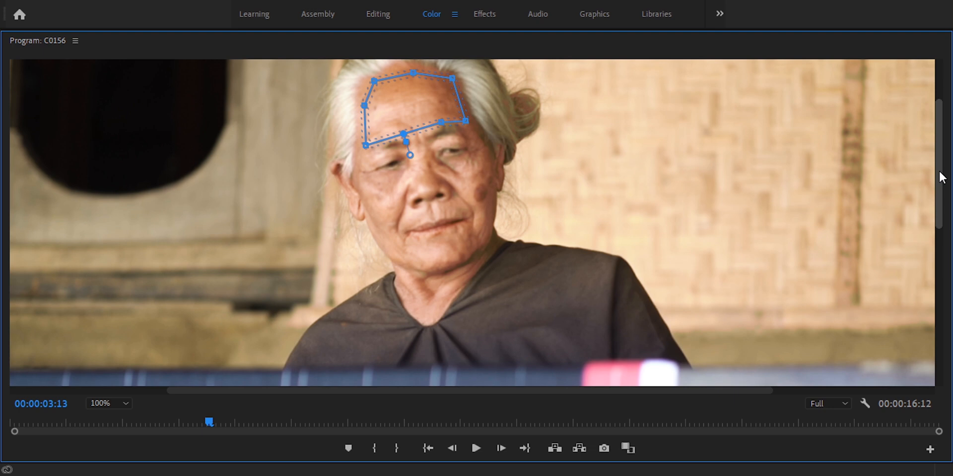
{"action": "key", "text": "grave"}
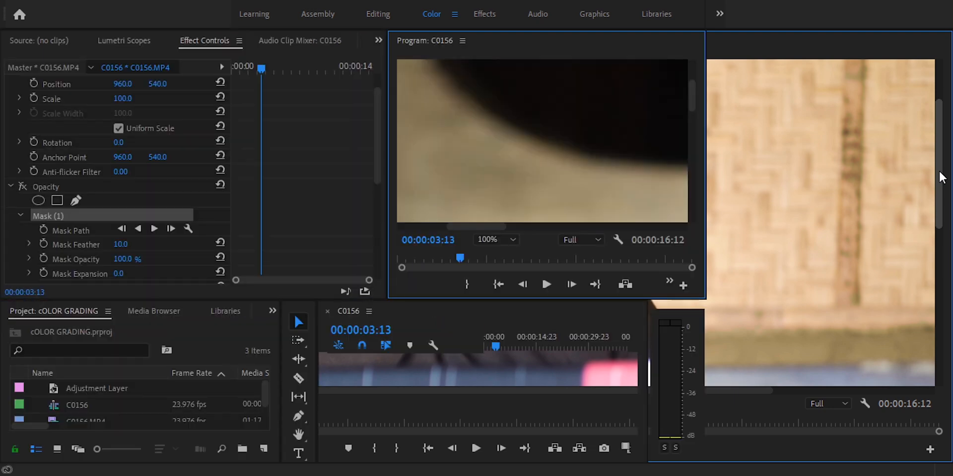
{"action": "left_click", "coordinate": [496, 243]}
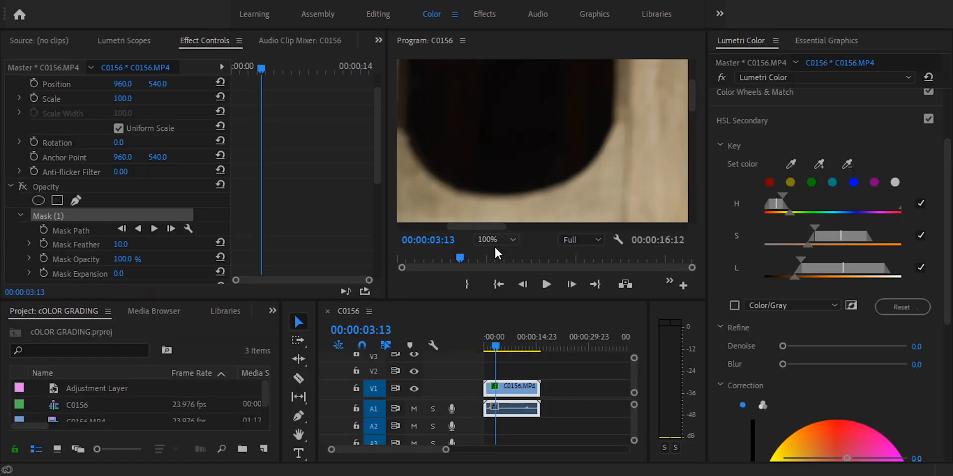
{"action": "left_click", "coordinate": [488, 258]}
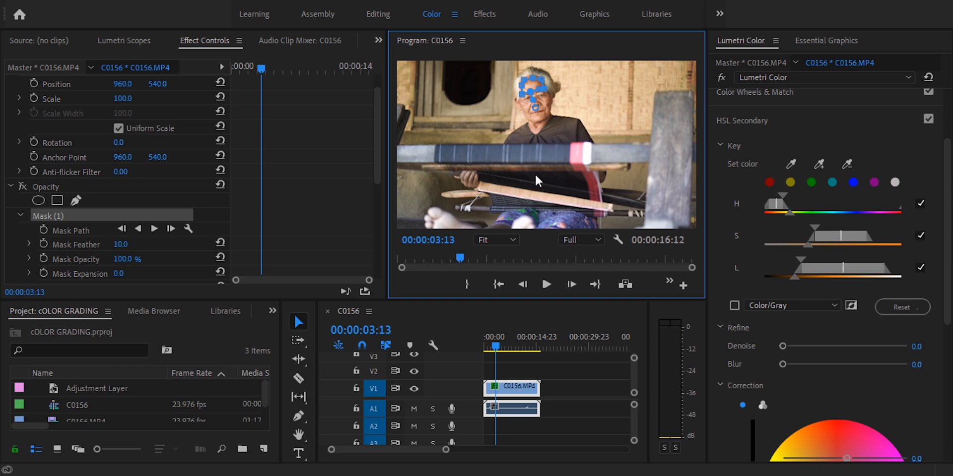
{"action": "key", "text": "grave"}
{"action": "key", "text": "grave"}
{"action": "left_click", "coordinate": [749, 121]}
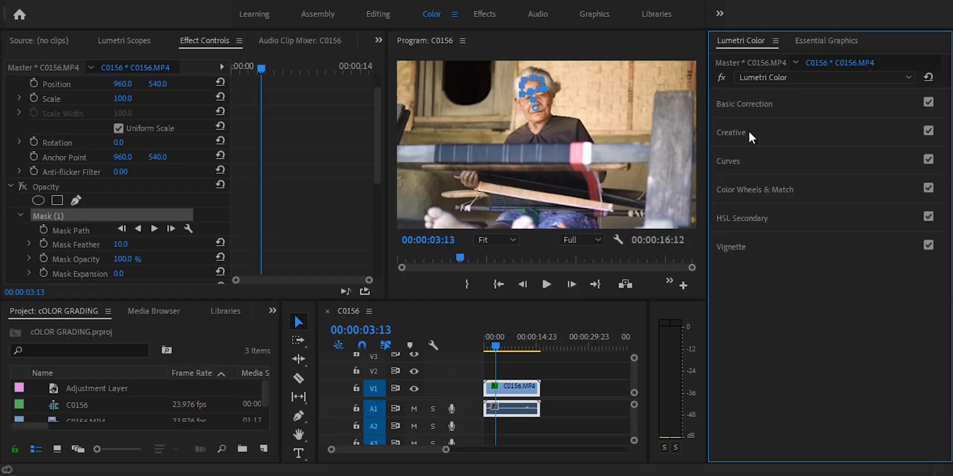